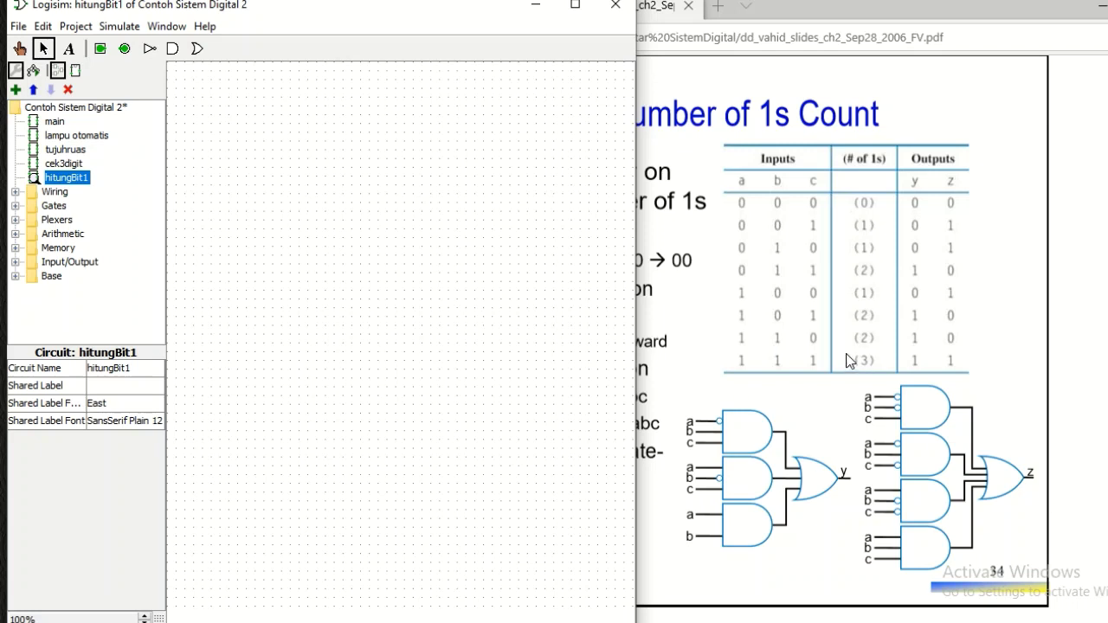
Step: Open the circuit analysis for hitungBit1 and move its window clear of the output columns in the slide's truth table
{"action": "left_click", "coordinate": [76, 28]}
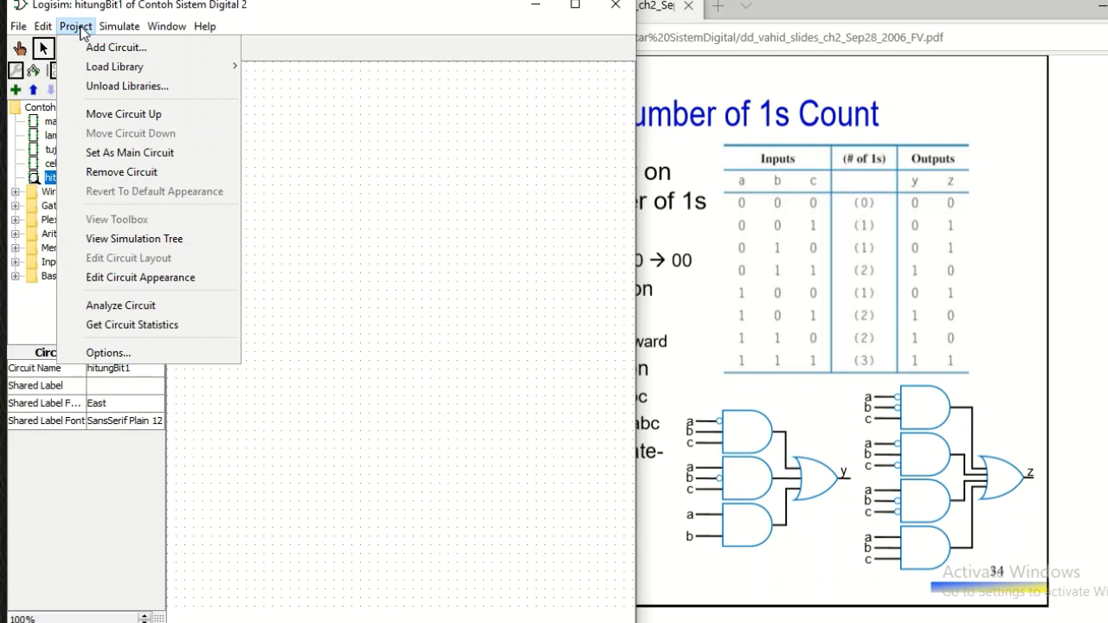
{"action": "left_click", "coordinate": [159, 307]}
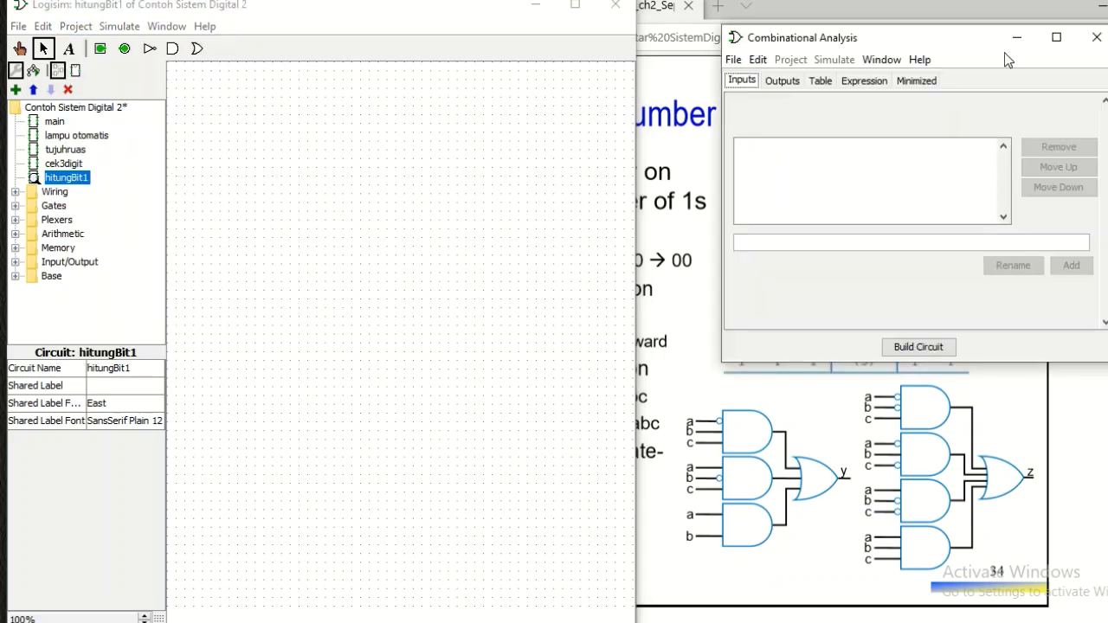
{"action": "left_click_drag", "start_coordinate": [965, 44], "coordinate": [922, 112]}
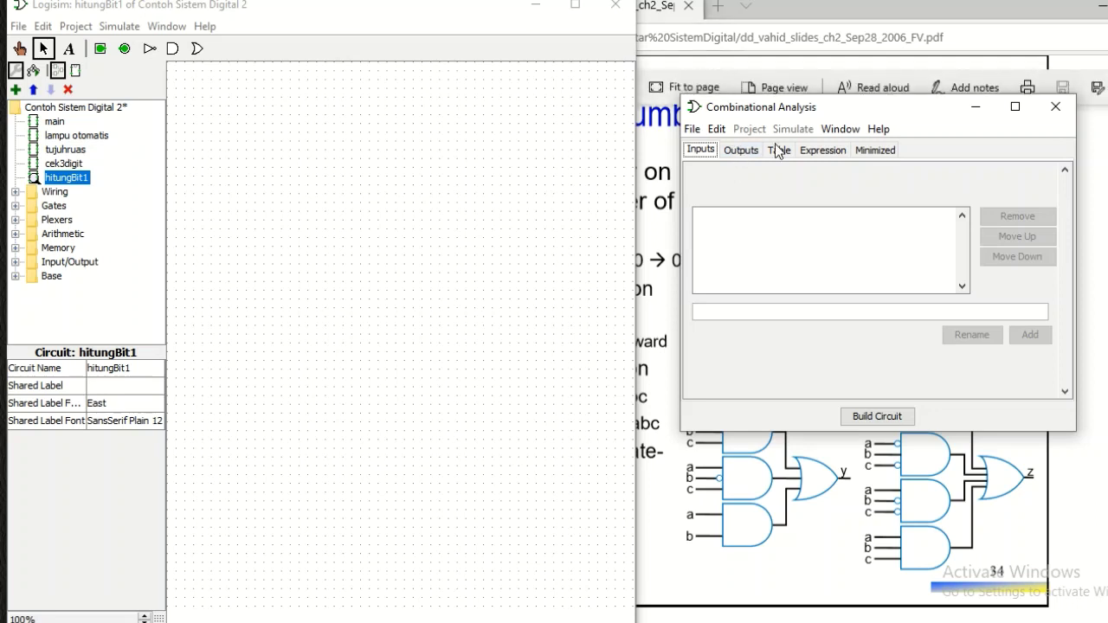
{"action": "left_click_drag", "start_coordinate": [838, 110], "coordinate": [837, 130]}
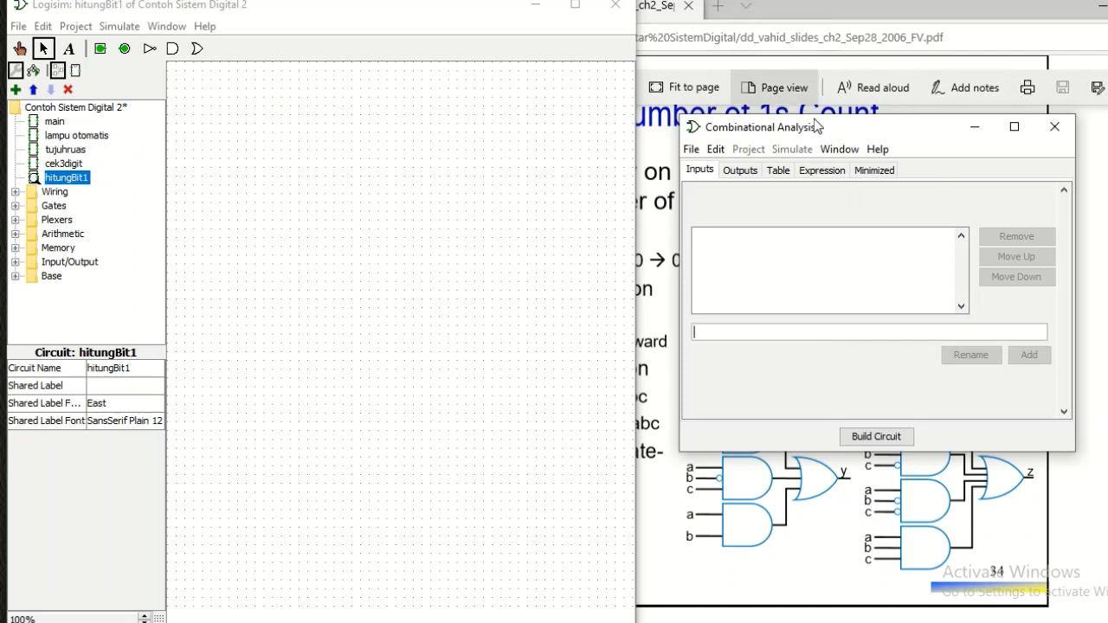
{"action": "left_click_drag", "start_coordinate": [819, 135], "coordinate": [533, 138]}
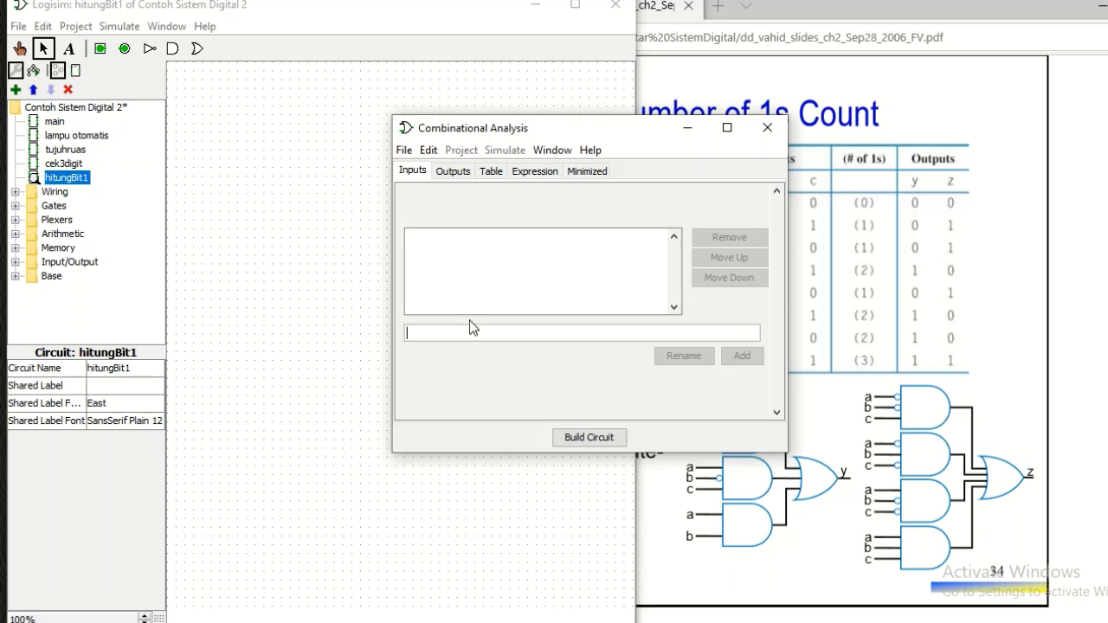
Step: Add five input variables named a, b, c, d and e to the combinational analysis
{"action": "type", "text": "a"}
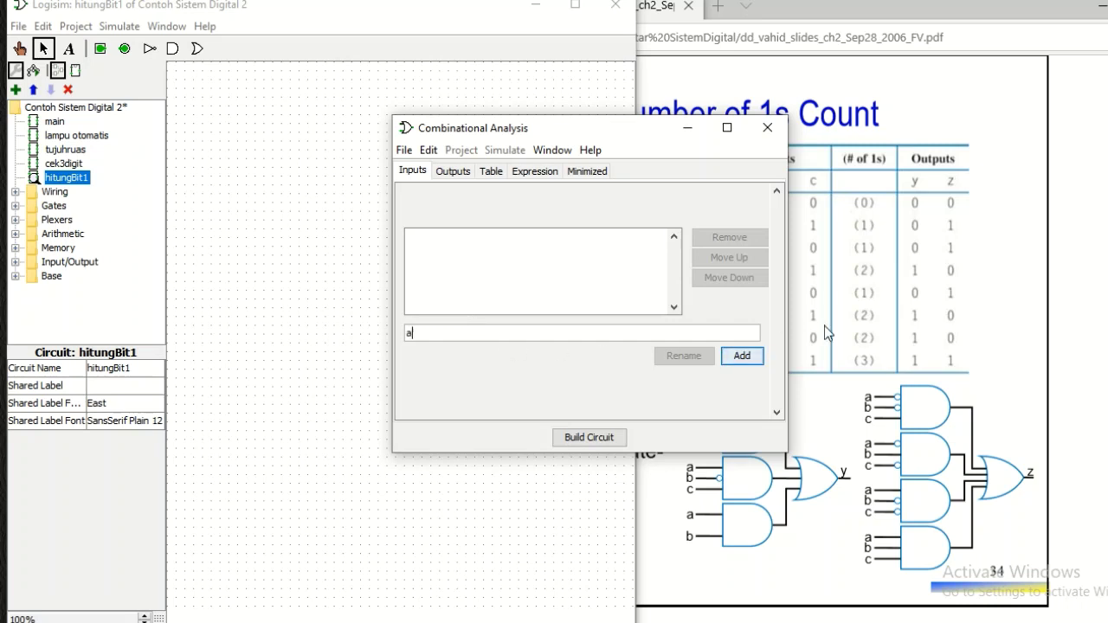
{"action": "left_click", "coordinate": [746, 356]}
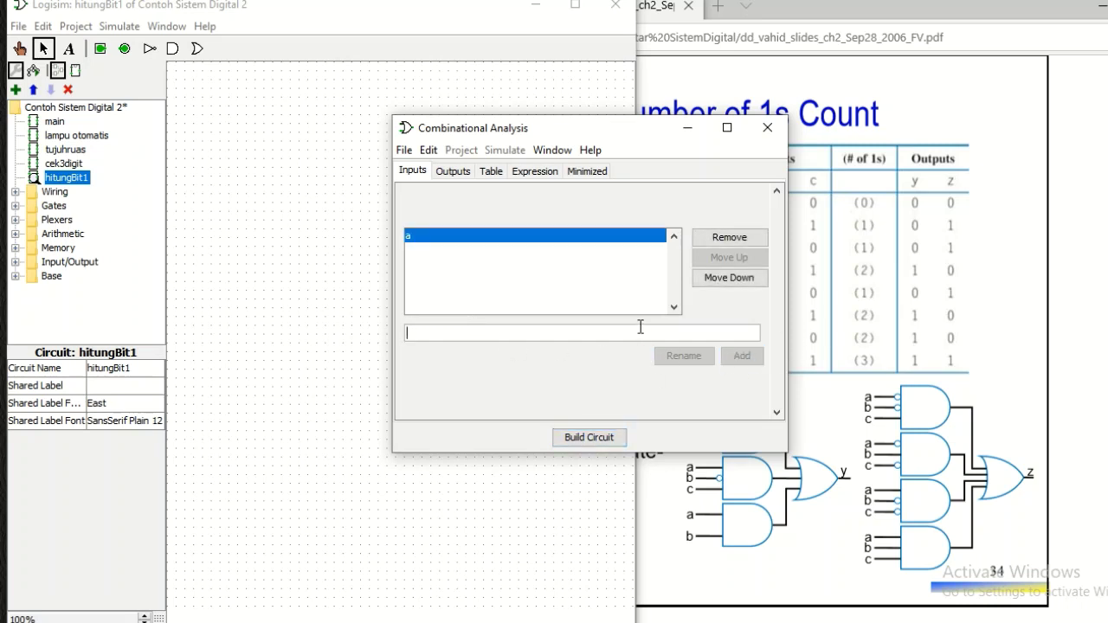
{"action": "type", "text": "b"}
{"action": "left_click", "coordinate": [741, 356]}
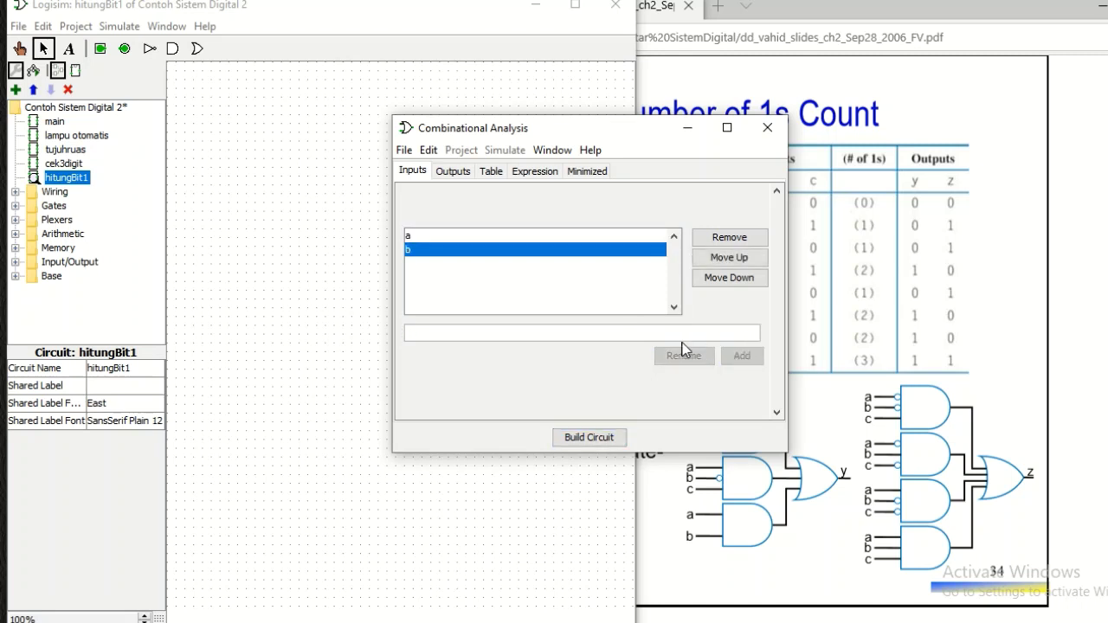
{"action": "type", "text": "c"}
{"action": "left_click", "coordinate": [742, 357]}
{"action": "type", "text": "d"}
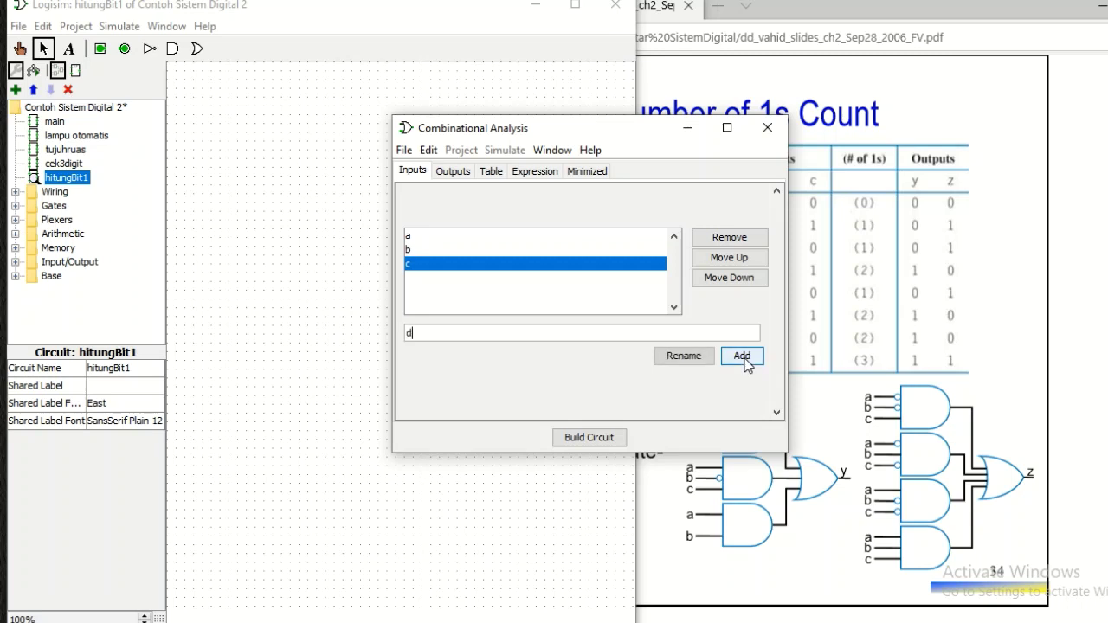
{"action": "left_click", "coordinate": [749, 361]}
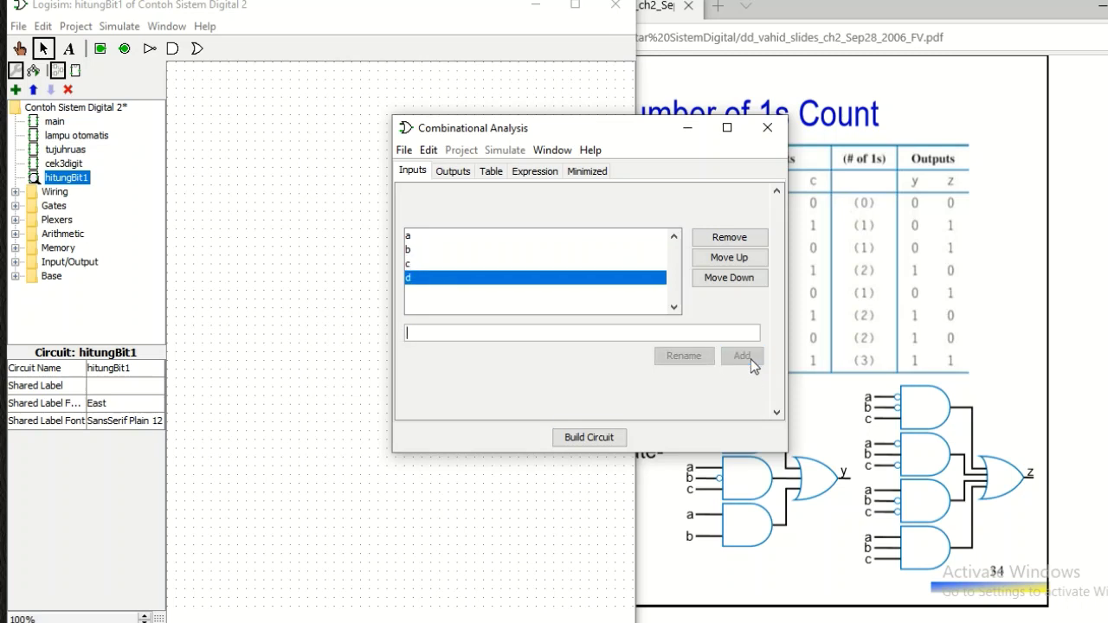
{"action": "type", "text": "e"}
{"action": "left_click", "coordinate": [750, 358]}
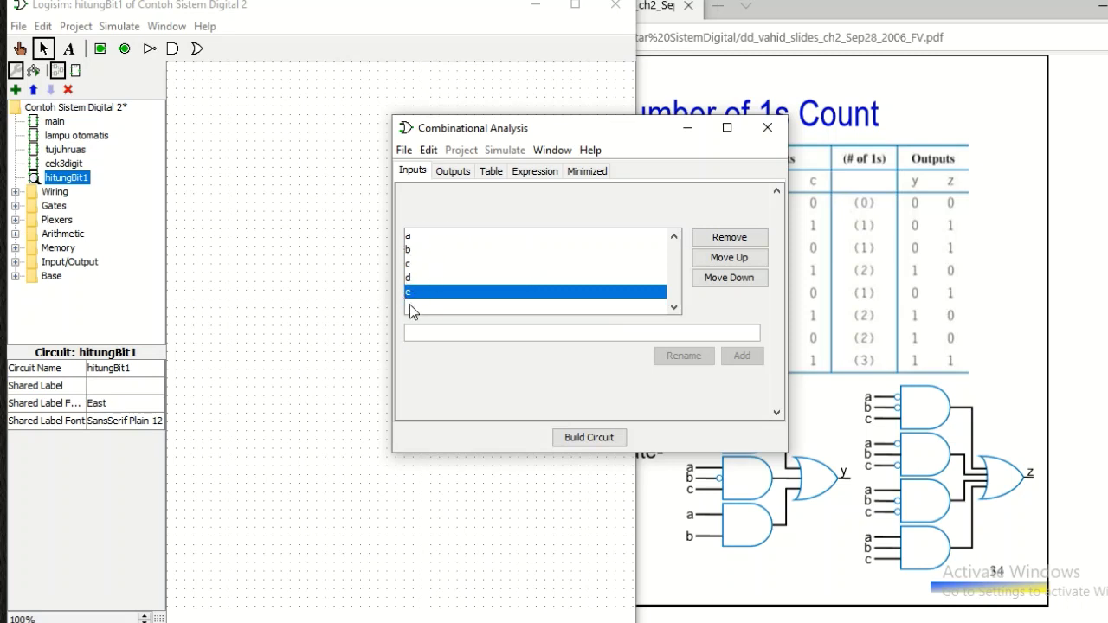
Step: Add two output variables named x and y to the combinational analysis
{"action": "left_click", "coordinate": [444, 172]}
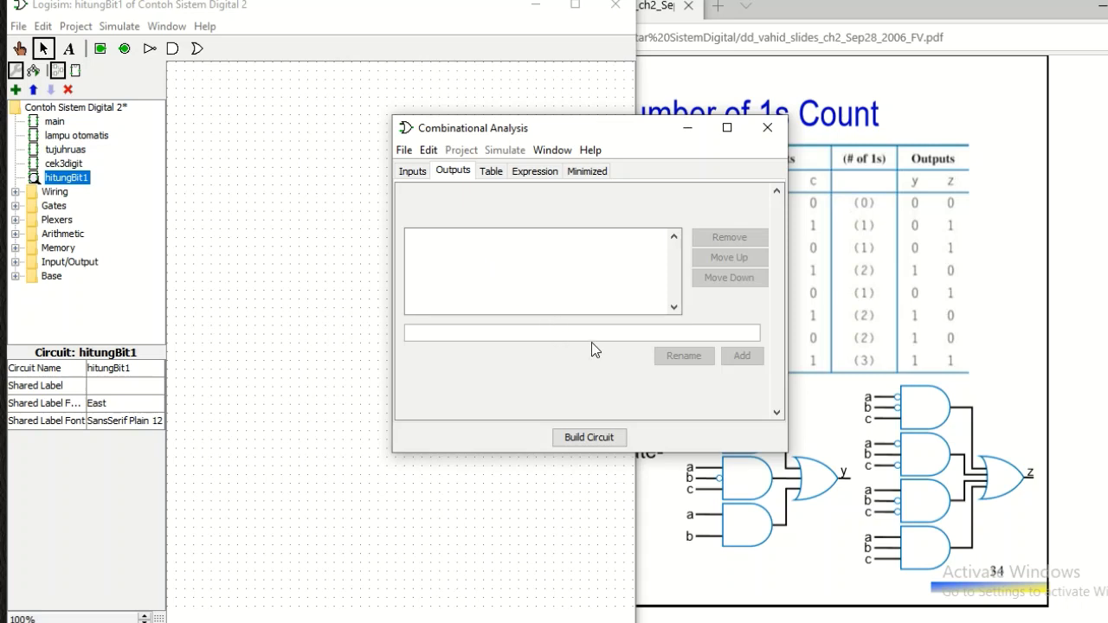
{"action": "type", "text": "x"}
{"action": "left_click", "coordinate": [742, 354]}
{"action": "type", "text": "y"}
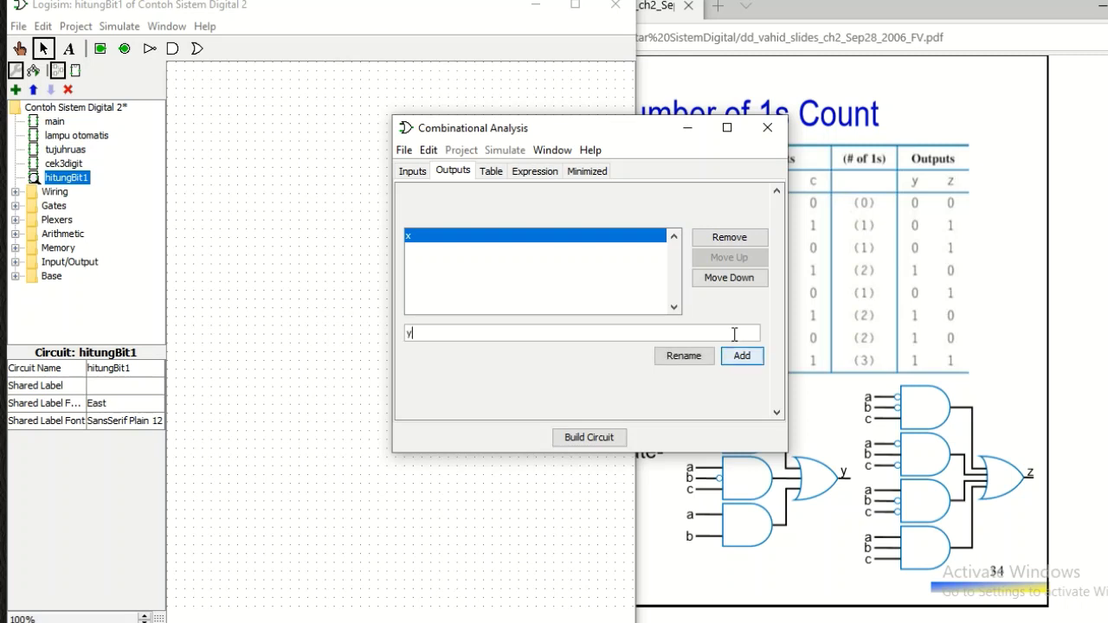
{"action": "left_click", "coordinate": [742, 355]}
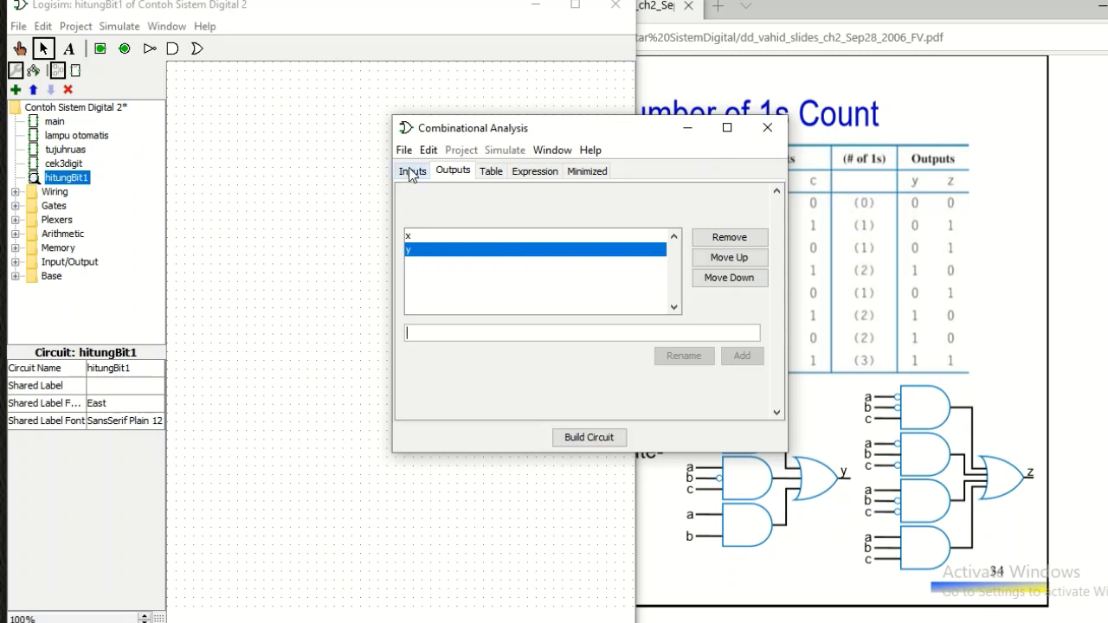
Step: Set outputs x and y to 0 in truth table rows 00000 and 00001
{"action": "left_click", "coordinate": [486, 176]}
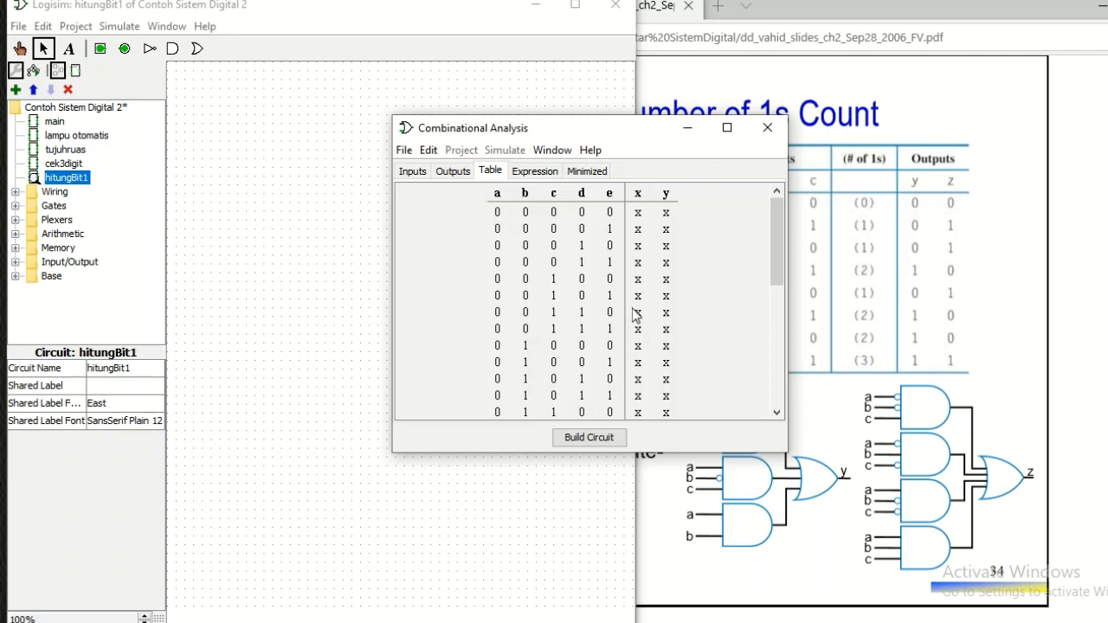
{"action": "left_click", "coordinate": [638, 212]}
{"action": "left_click", "coordinate": [666, 212]}
{"action": "left_click", "coordinate": [638, 229]}
{"action": "left_click", "coordinate": [666, 228]}
Step: Add a third output named w and place it before x and y in the output order
{"action": "left_click", "coordinate": [464, 178]}
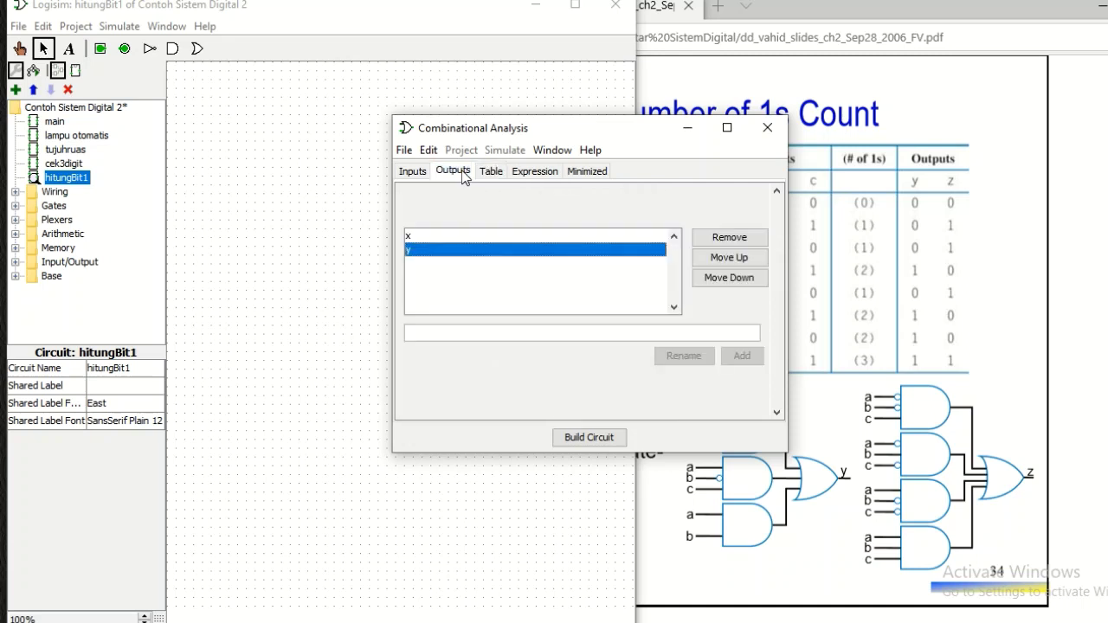
{"action": "left_click", "coordinate": [558, 332]}
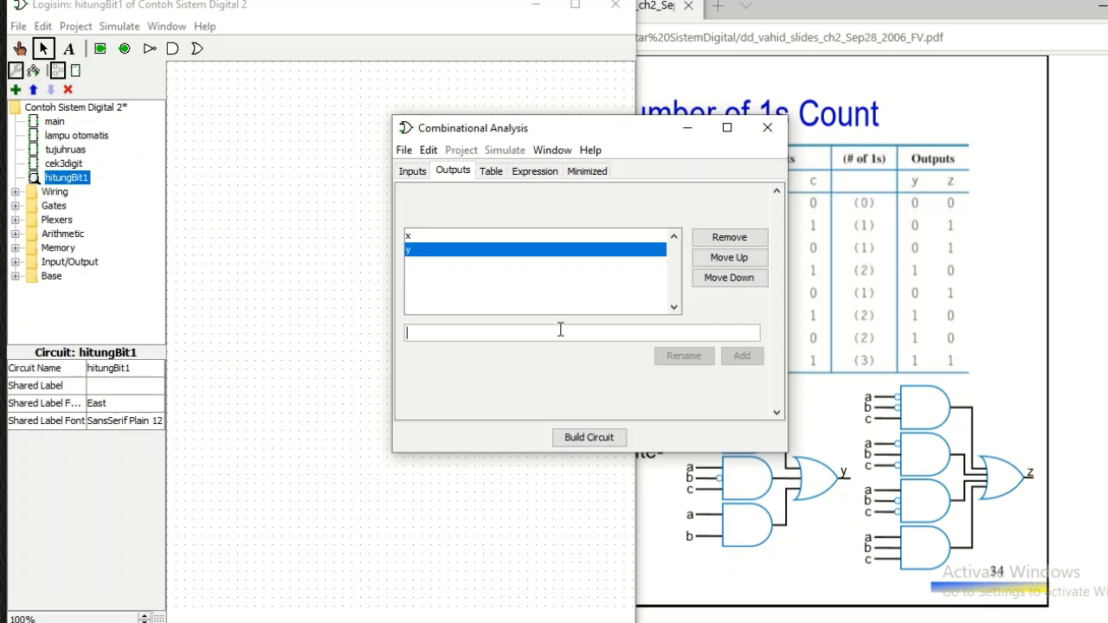
{"action": "type", "text": "w"}
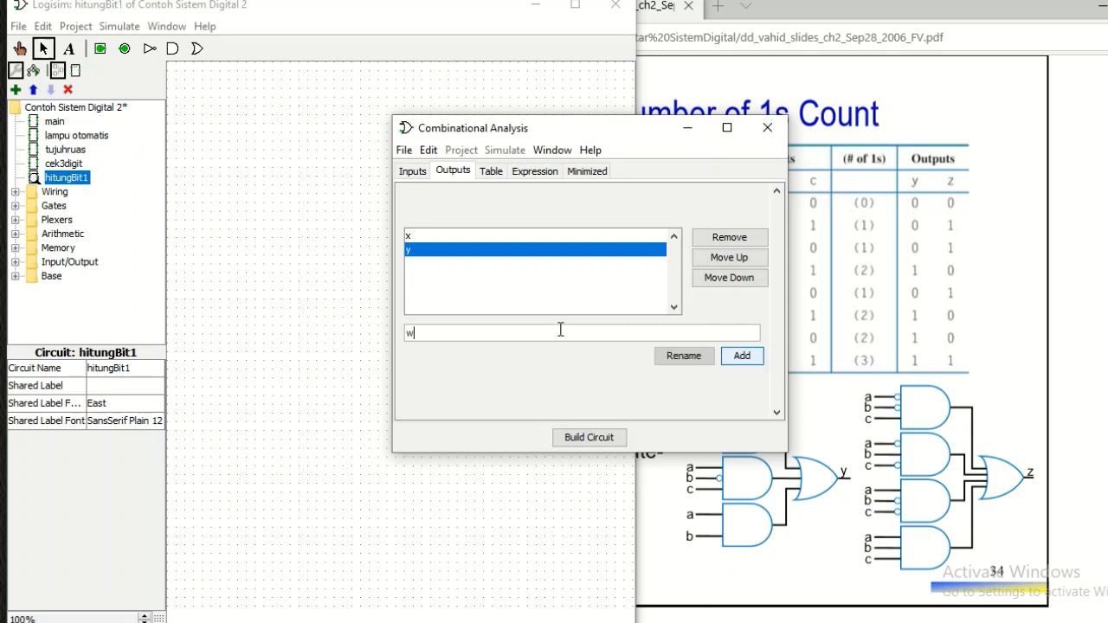
{"action": "left_click", "coordinate": [747, 363]}
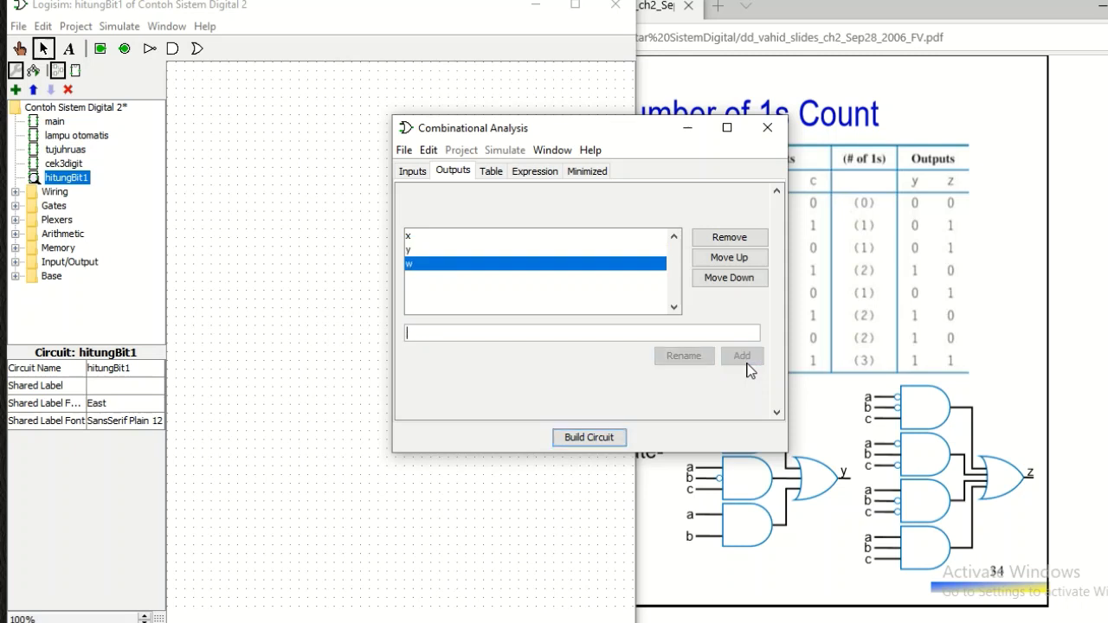
{"action": "left_click", "coordinate": [731, 261]}
{"action": "left_click", "coordinate": [732, 262]}
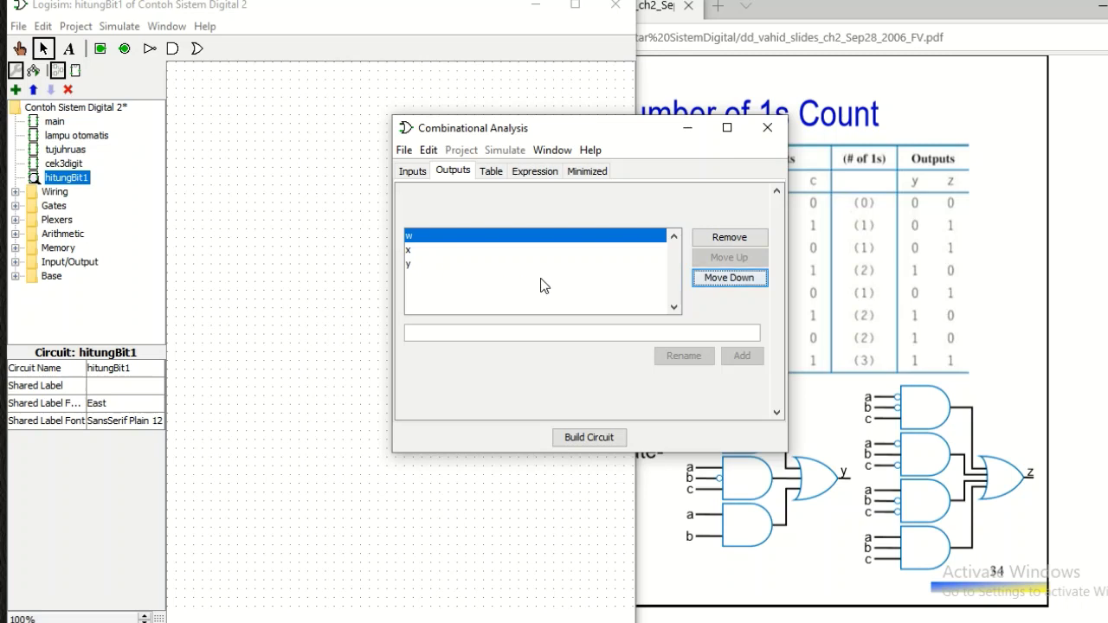
Step: Complete the w, x, y outputs as 000 for input row 00000 and 001 for row 00001 in the truth table
{"action": "left_click", "coordinate": [490, 173]}
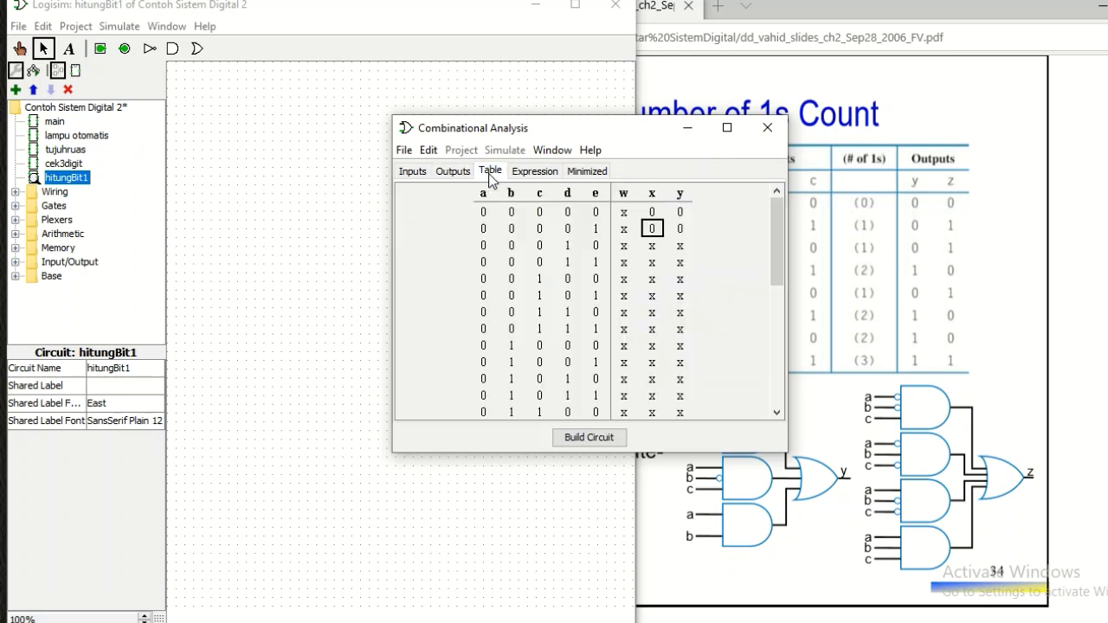
{"action": "left_click", "coordinate": [624, 213]}
{"action": "type", "text": "0"}
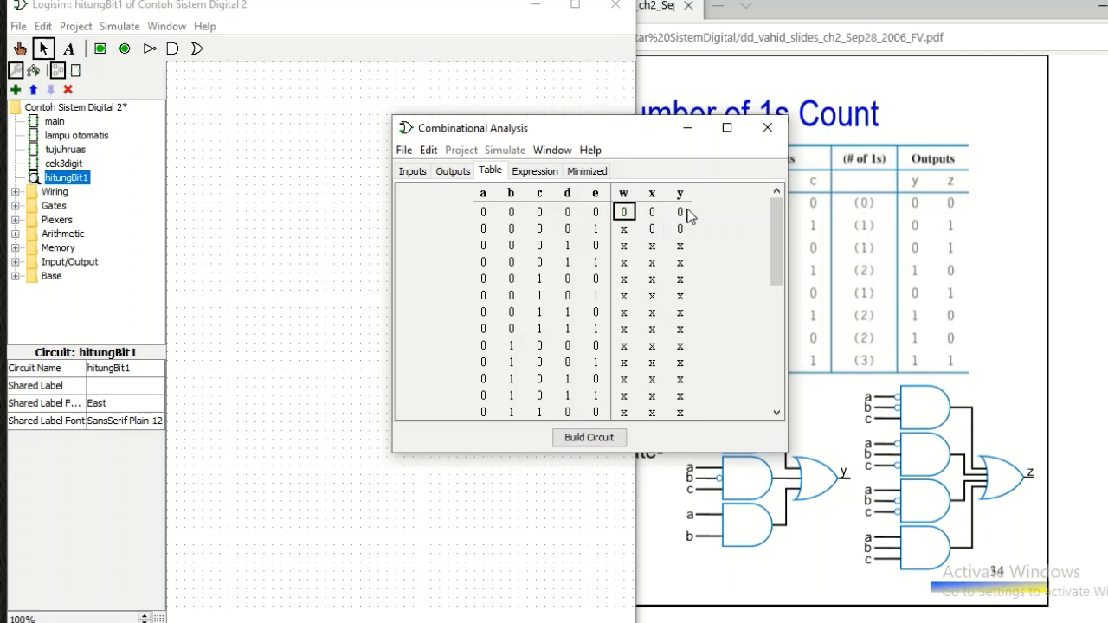
{"action": "left_click", "coordinate": [623, 230]}
{"action": "type", "text": "0"}
{"action": "left_click", "coordinate": [680, 227]}
{"action": "type", "text": "1"}
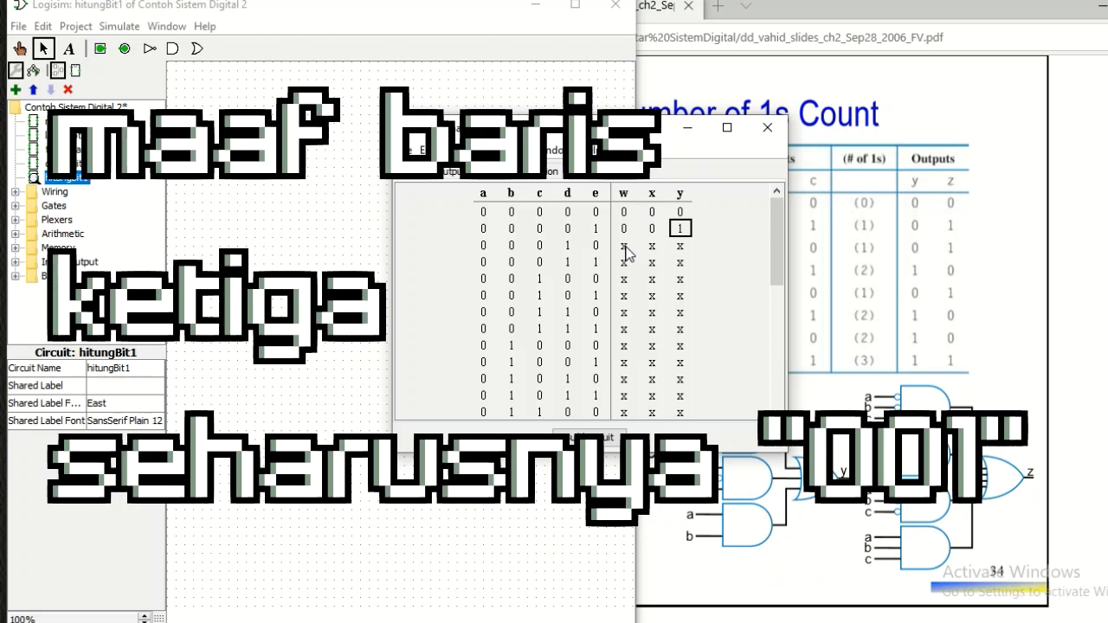
Step: Fill the w, x, y outputs for rows 00010 to 00111 with 000, 010, 001, 010, 010 and 011
{"action": "left_click", "coordinate": [623, 245]}
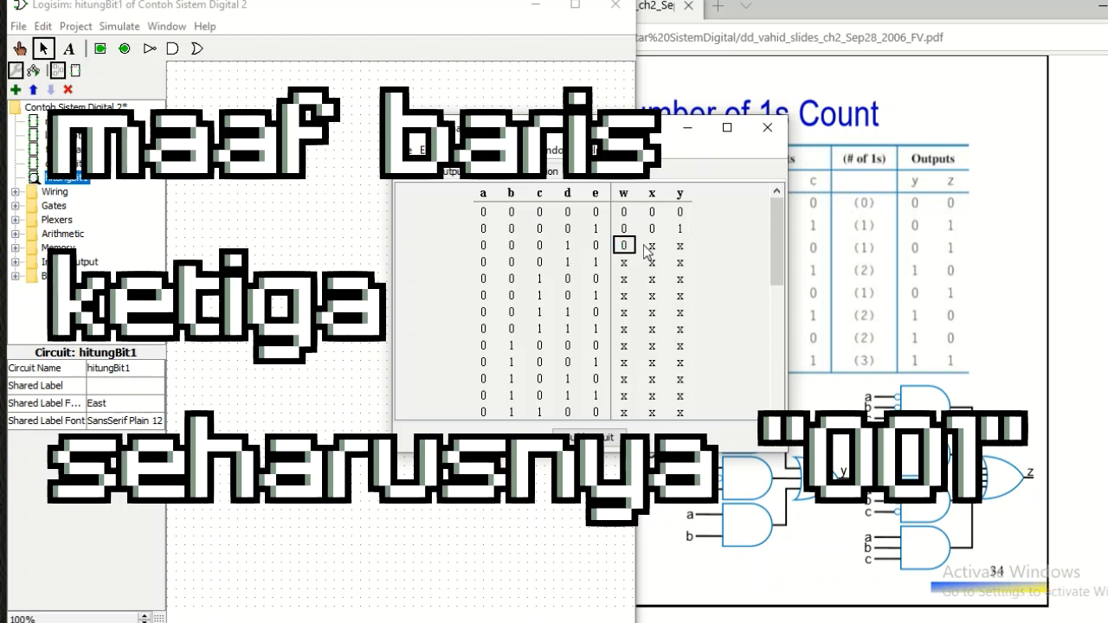
{"action": "type", "text": "0 0 0 "}
{"action": "type", "text": "0 0"}
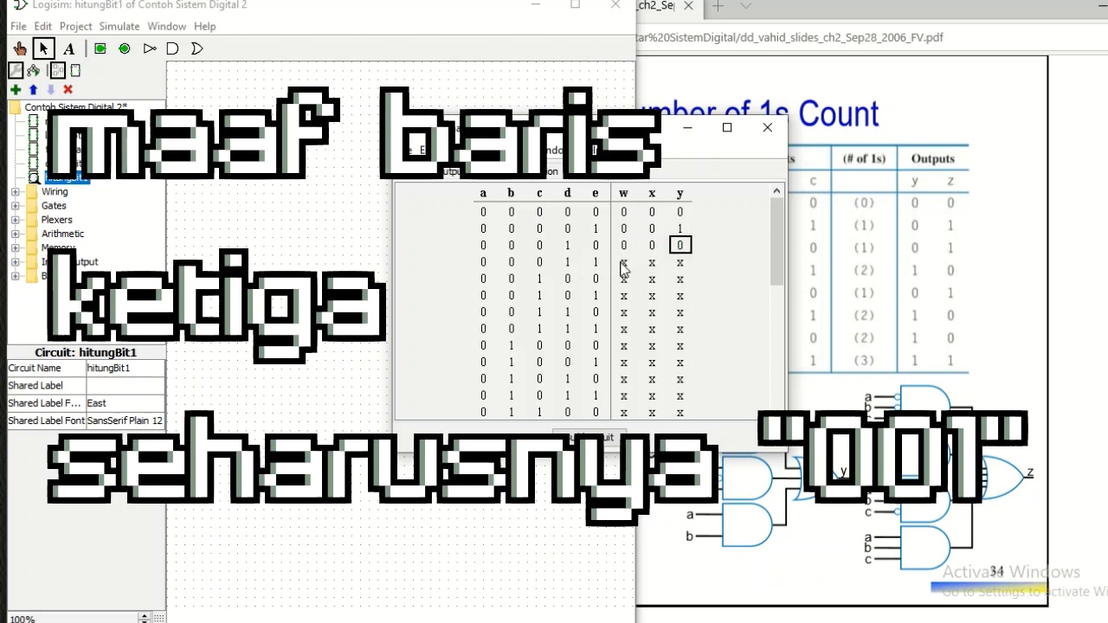
{"action": "left_click", "coordinate": [680, 264]}
{"action": "type", "text": "0"}
{"action": "left_click", "coordinate": [656, 263]}
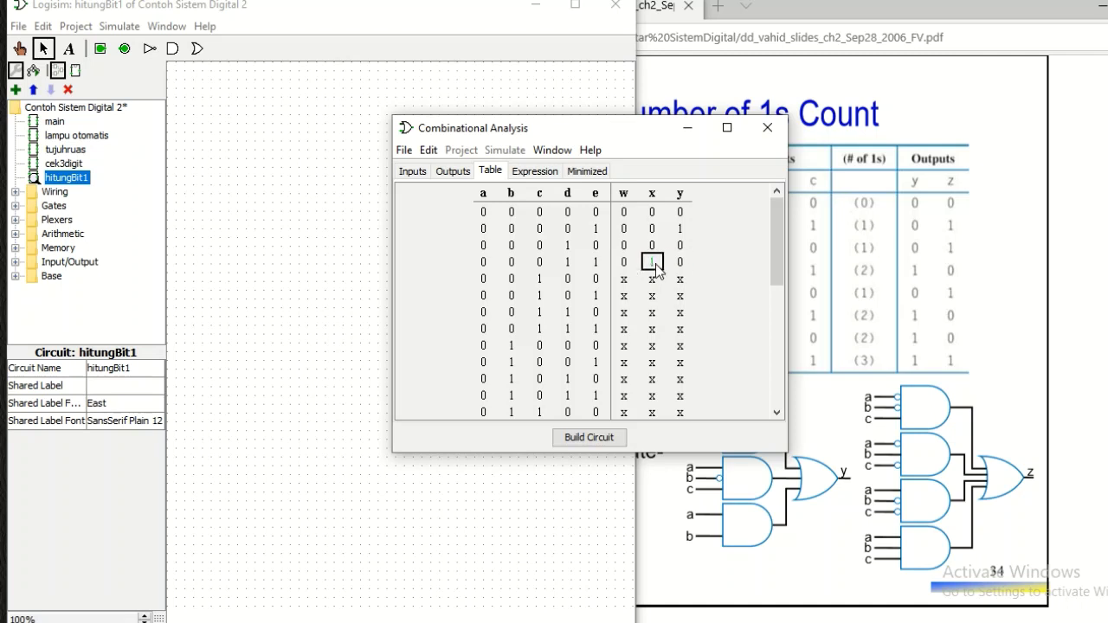
{"action": "type", "text": "1001010010011001010"}
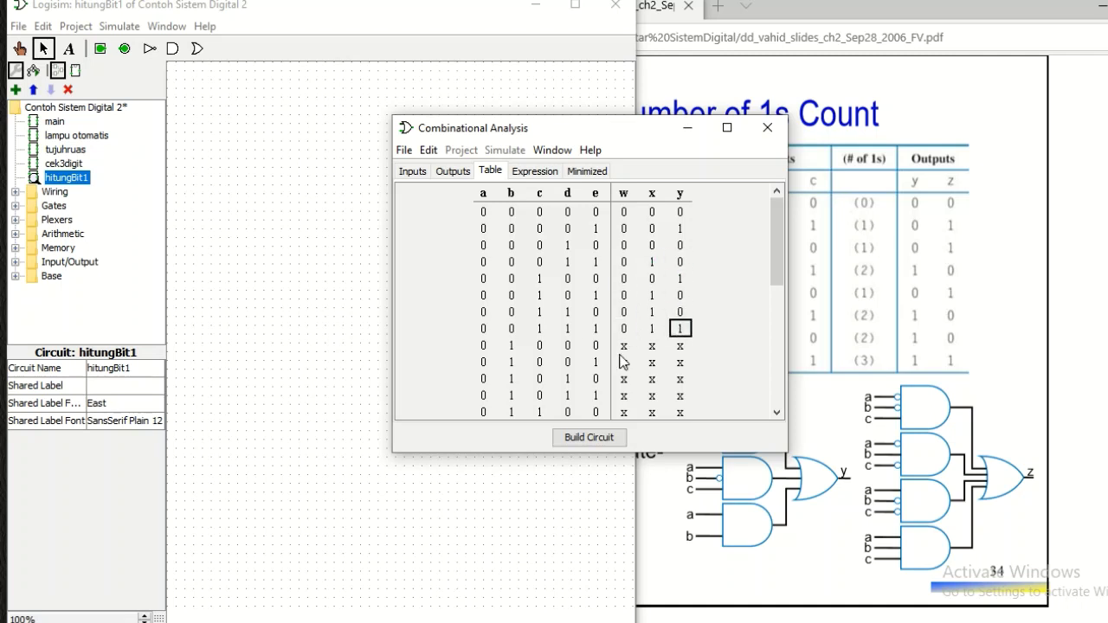
Step: Fill the w, x, y outputs for rows 01000 to 10100 with each row's number of 1s in binary
{"action": "scroll", "coordinate": [679, 365], "scroll_direction": "down", "scroll_amount": 3}
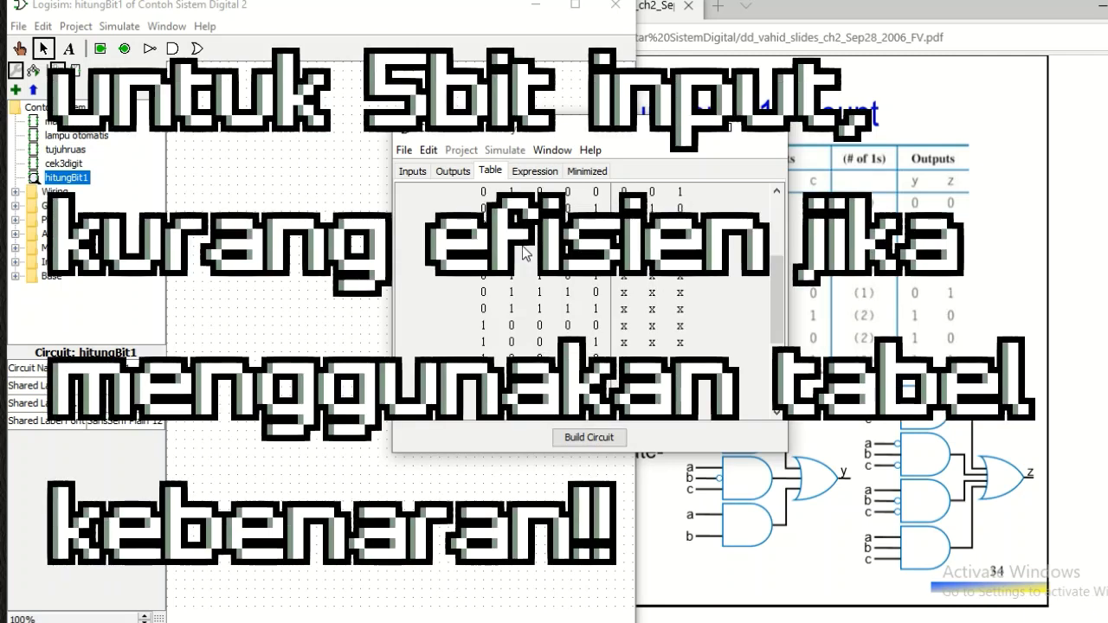
{"action": "left_click", "coordinate": [623, 293]}
{"action": "type", "text": "011010000101001"}
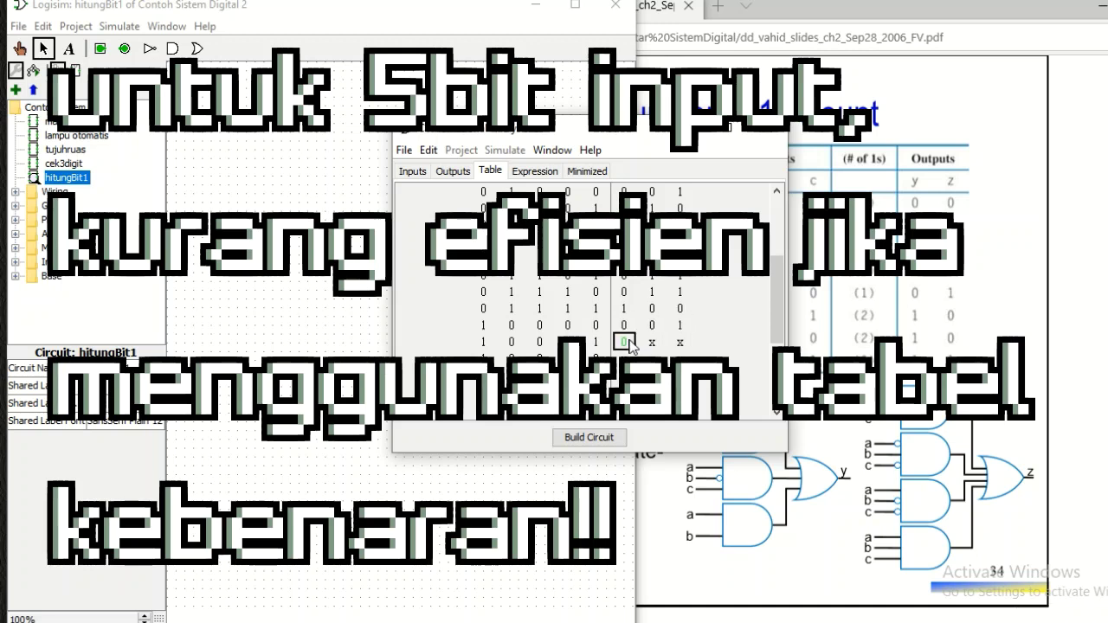
{"action": "type", "text": "0011010"}
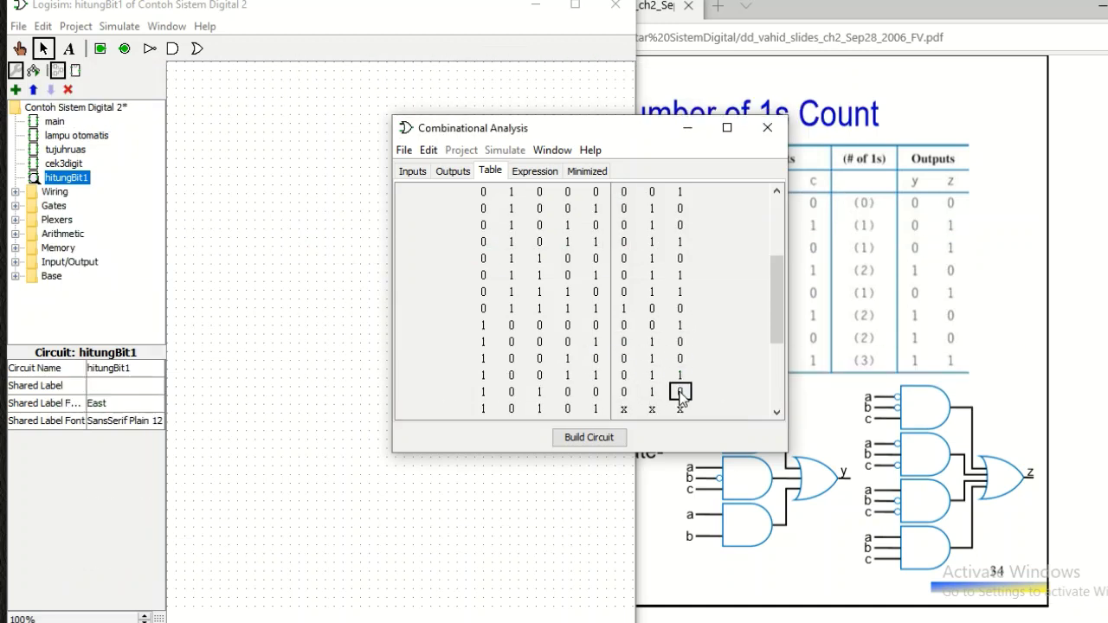
Step: Fill the w, x, y outputs for rows 10101 to 11111 with each row's binary count of 1s and review the whole table
{"action": "scroll", "coordinate": [682, 389], "scroll_direction": "down", "scroll_amount": 2}
{"action": "type", "text": "011011100010011"}
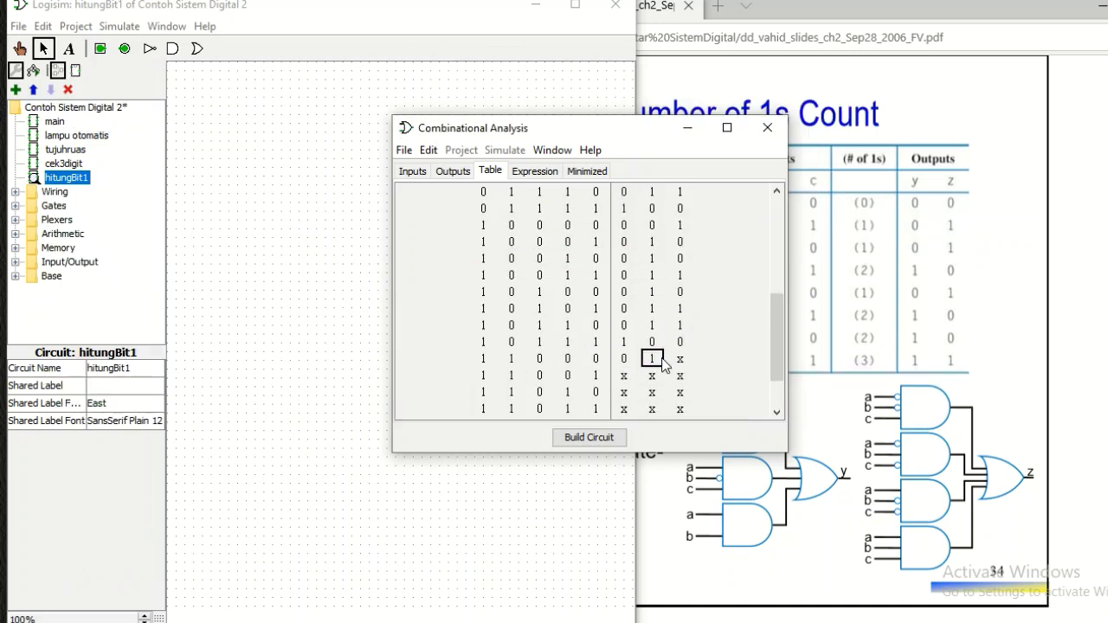
{"action": "scroll", "coordinate": [632, 337], "scroll_direction": "down", "scroll_amount": 2}
{"action": "type", "text": "0 1 1 1 0 0 0 1 1 1 "}
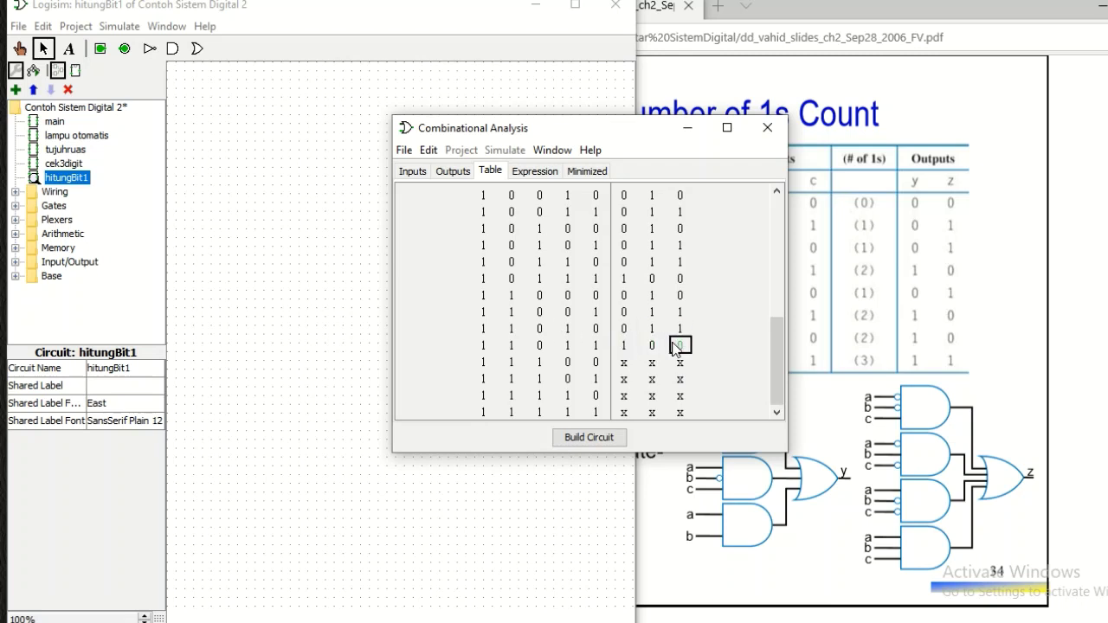
{"action": "type", "text": "0 0 1 0 0 1 0 1"}
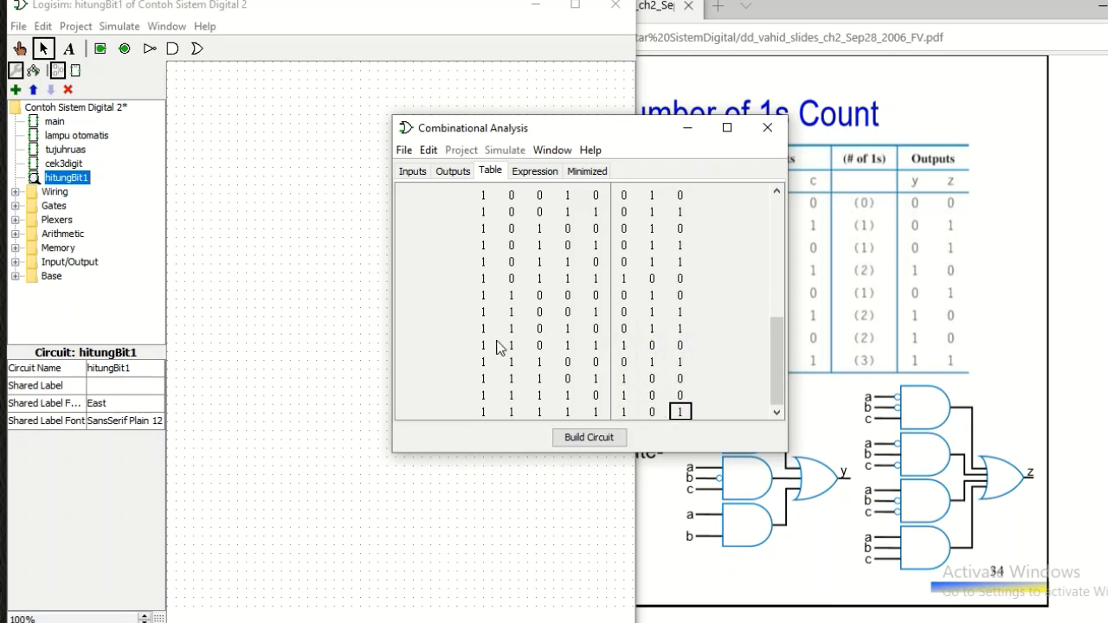
{"action": "scroll", "coordinate": [553, 249], "scroll_direction": "up", "scroll_amount": 2}
{"action": "scroll", "coordinate": [552, 249], "scroll_direction": "up", "scroll_amount": 5}
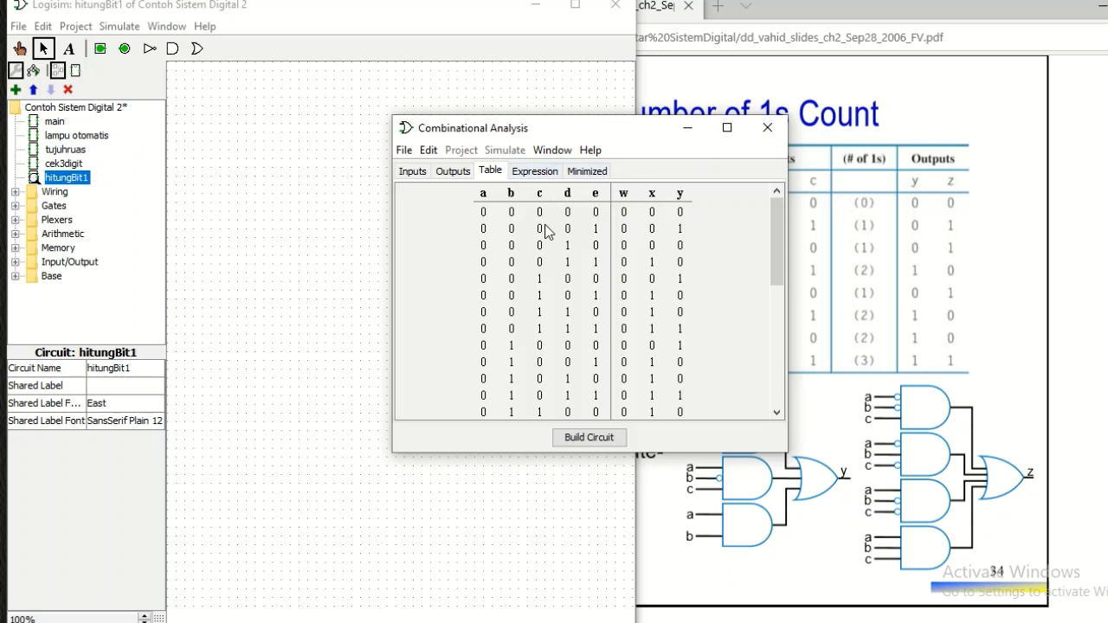
{"action": "scroll", "coordinate": [545, 232], "scroll_direction": "down", "scroll_amount": 6}
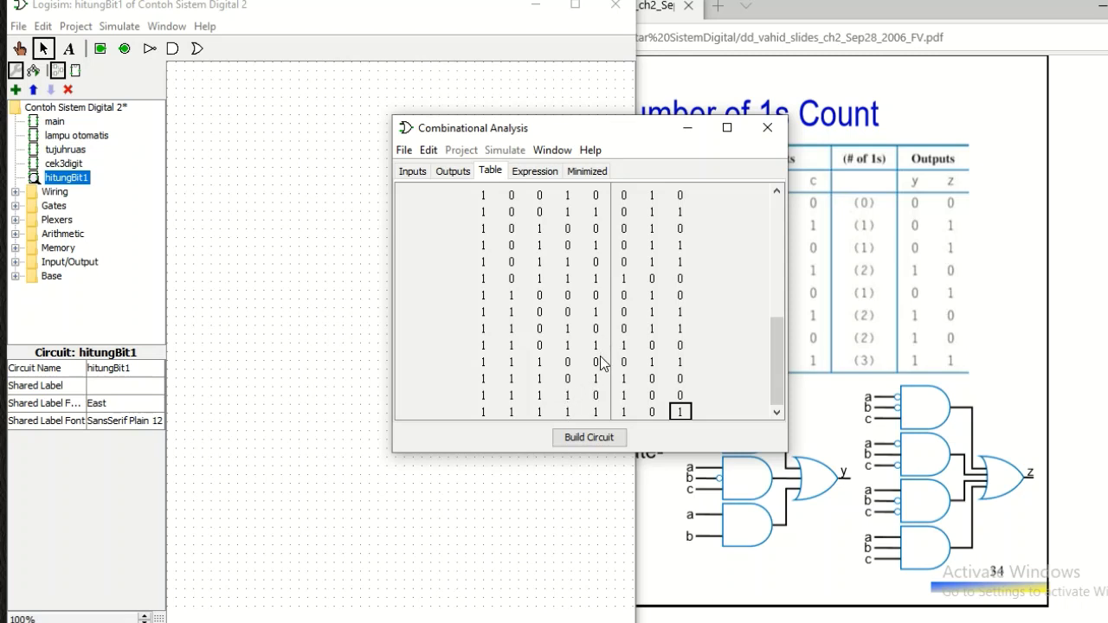
Step: Recheck the completed truth table and build the hitungBit1 circuit from it, replacing the existing circuit
{"action": "scroll", "coordinate": [601, 354], "scroll_direction": "up", "scroll_amount": 6}
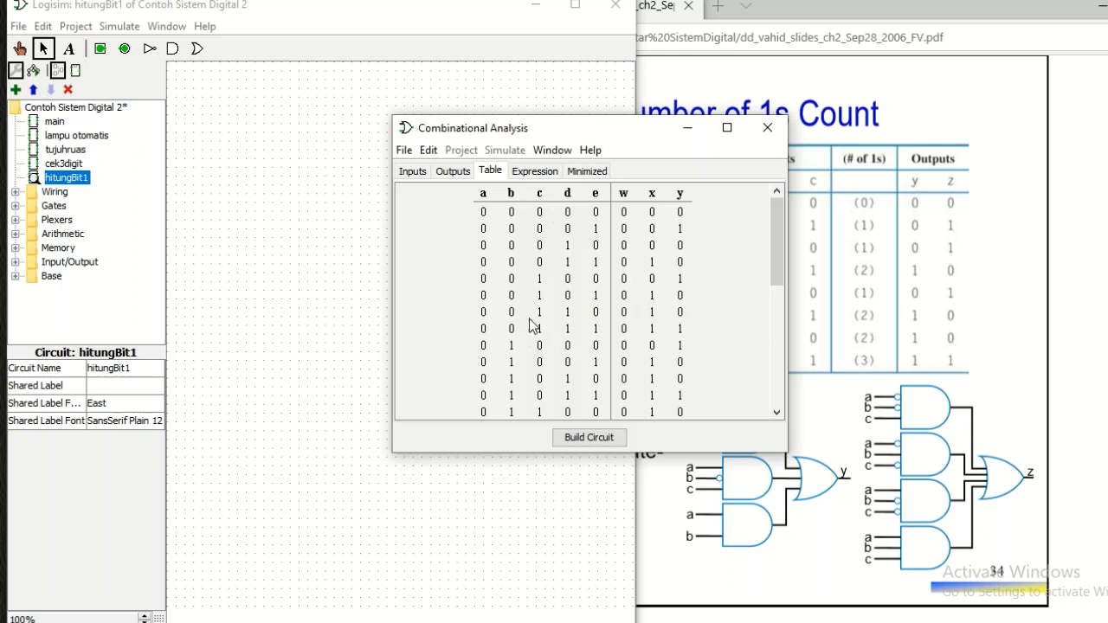
{"action": "scroll", "coordinate": [606, 390], "scroll_direction": "down", "scroll_amount": 3}
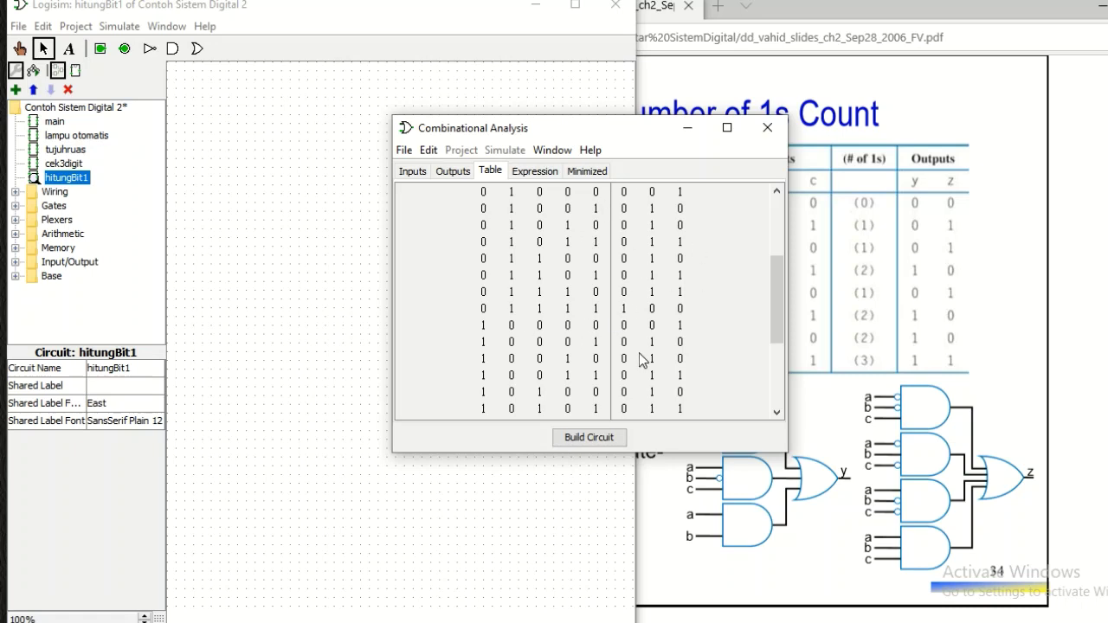
{"action": "scroll", "coordinate": [648, 372], "scroll_direction": "down", "scroll_amount": 4}
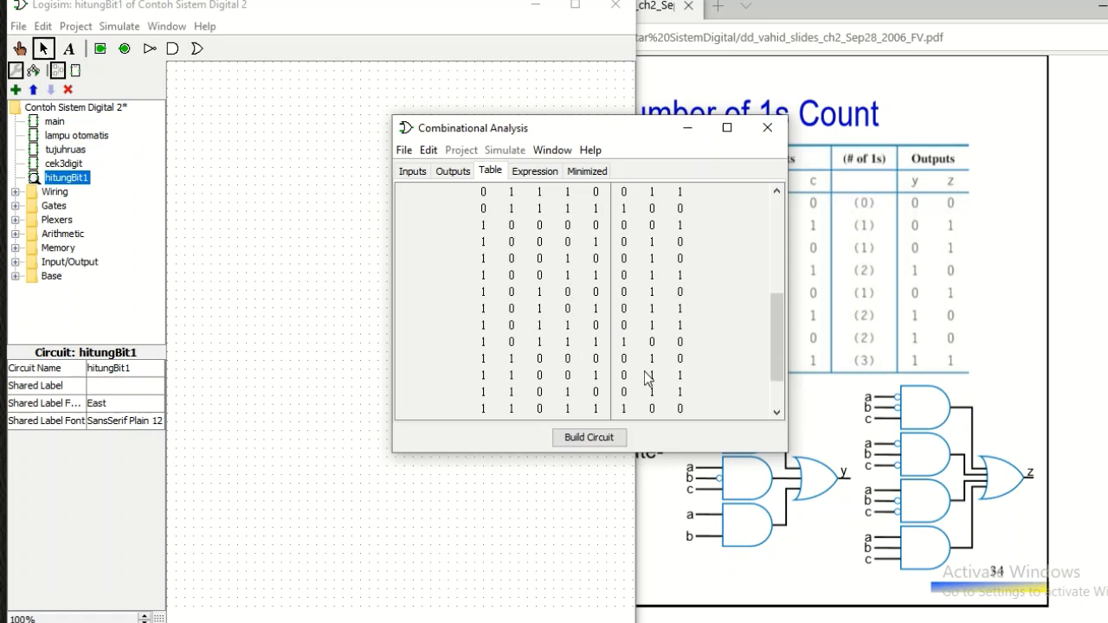
{"action": "left_click", "coordinate": [585, 440]}
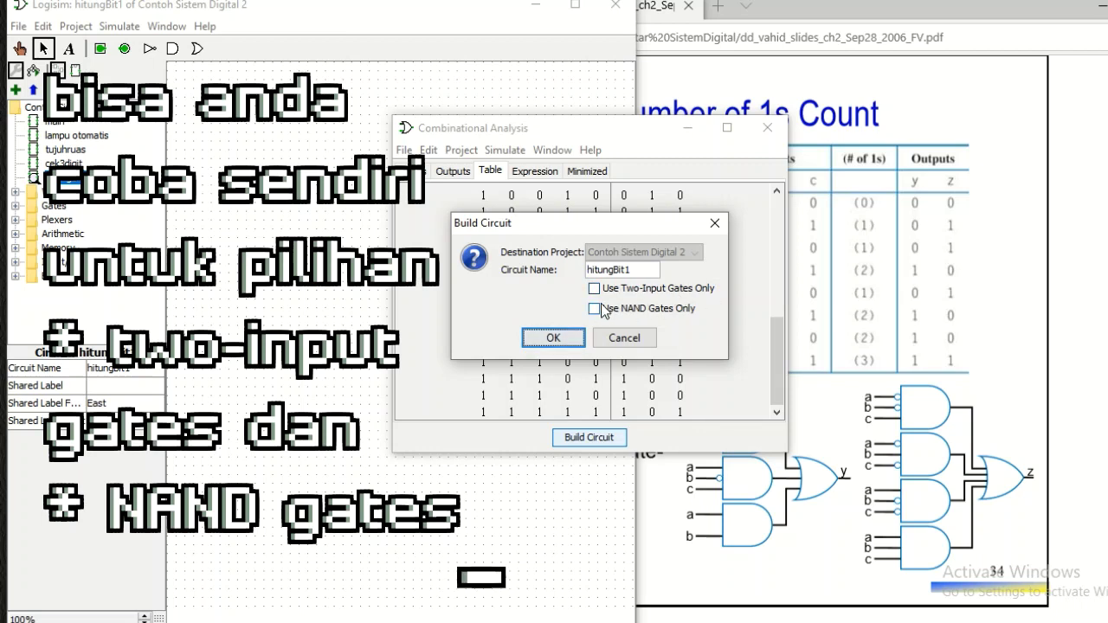
{"action": "left_click", "coordinate": [553, 339]}
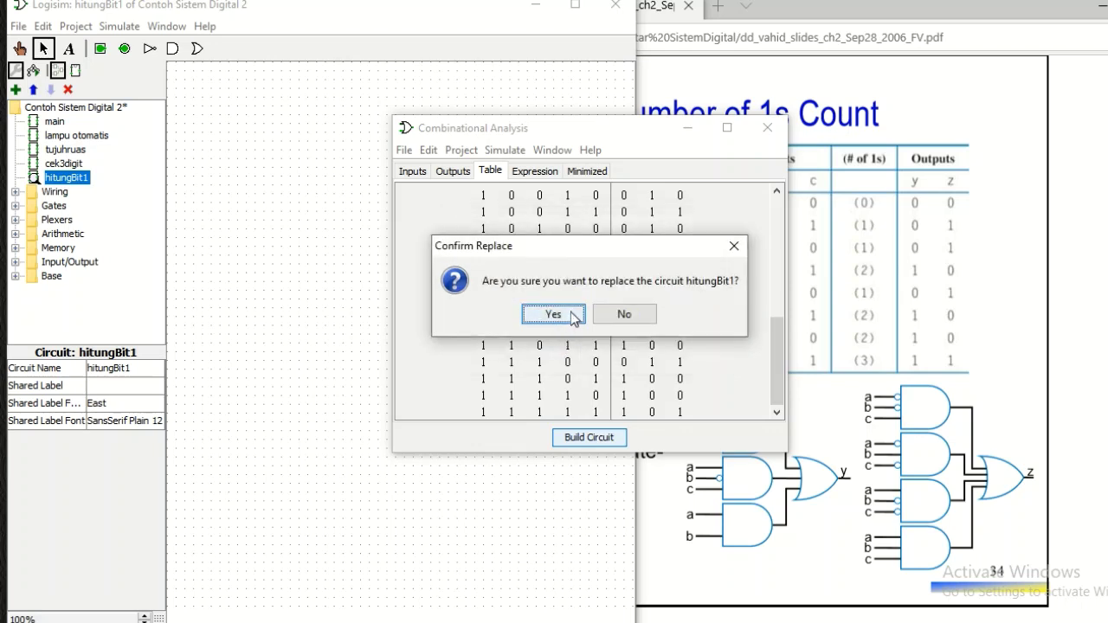
{"action": "left_click", "coordinate": [571, 316]}
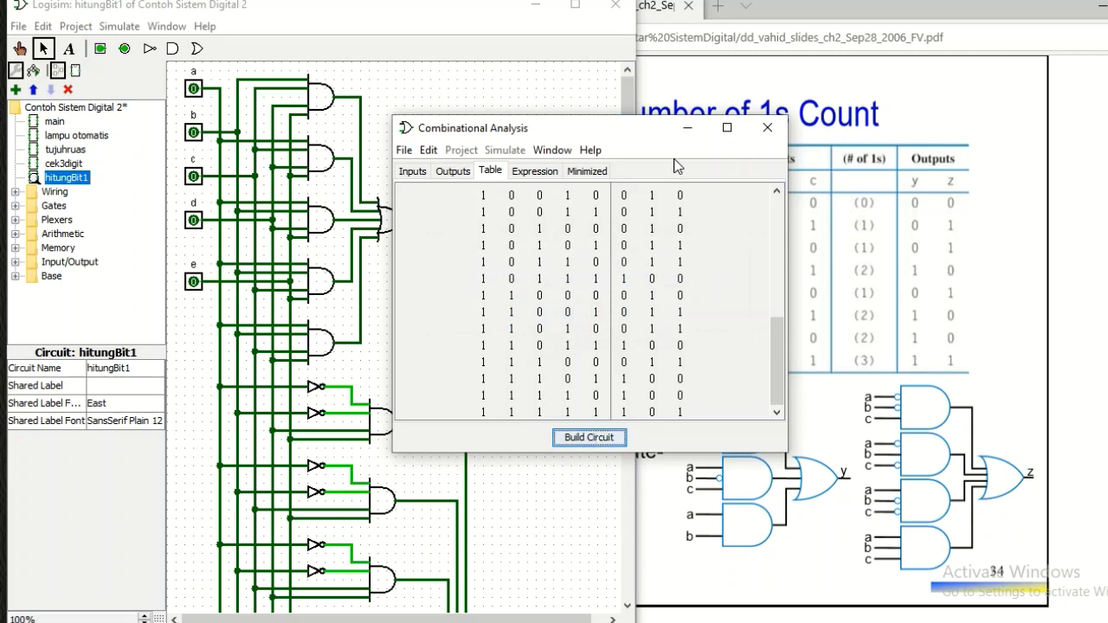
Step: Move the Combinational Analysis window off the canvas and examine the gates generated for outputs w, x and y
{"action": "left_click_drag", "start_coordinate": [514, 136], "coordinate": [920, 19]}
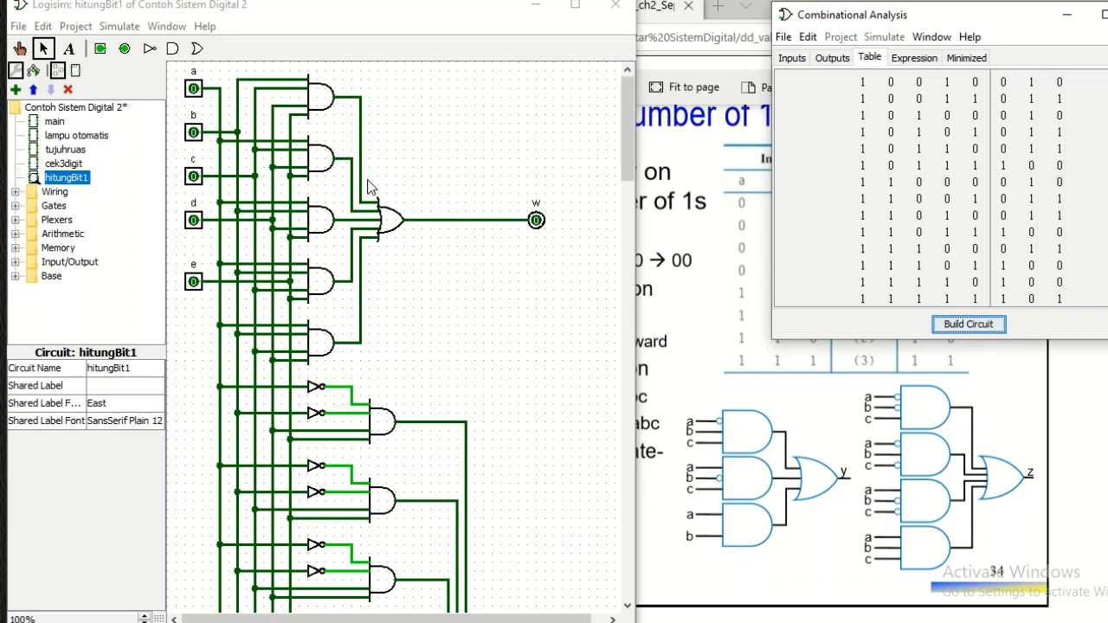
{"action": "scroll", "coordinate": [394, 259], "scroll_direction": "down", "scroll_amount": 8}
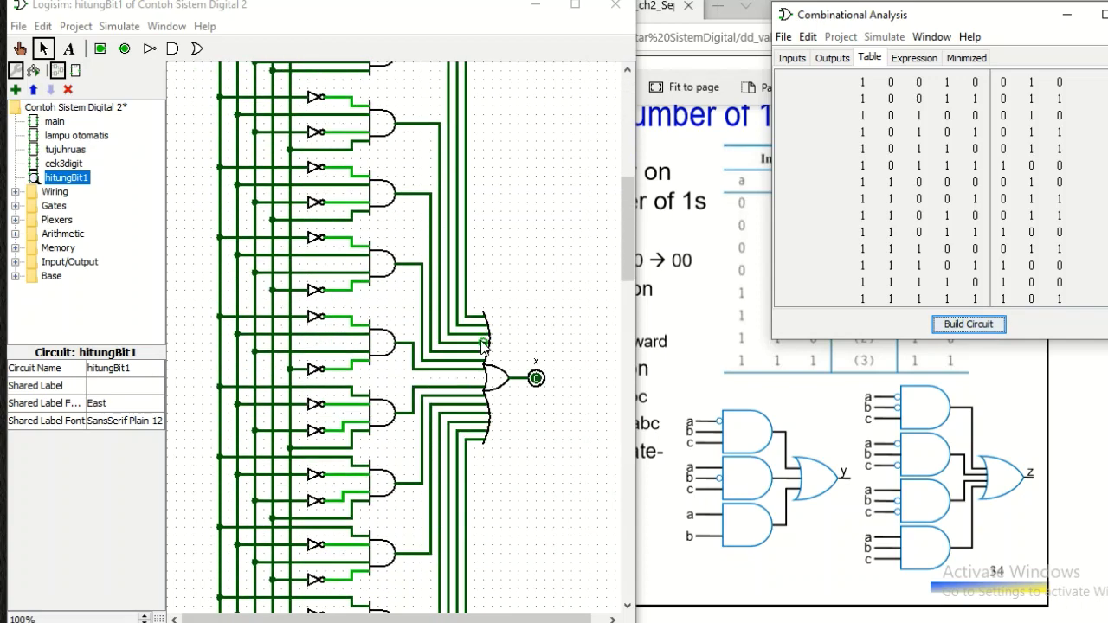
{"action": "scroll", "coordinate": [514, 390], "scroll_direction": "down", "scroll_amount": 10}
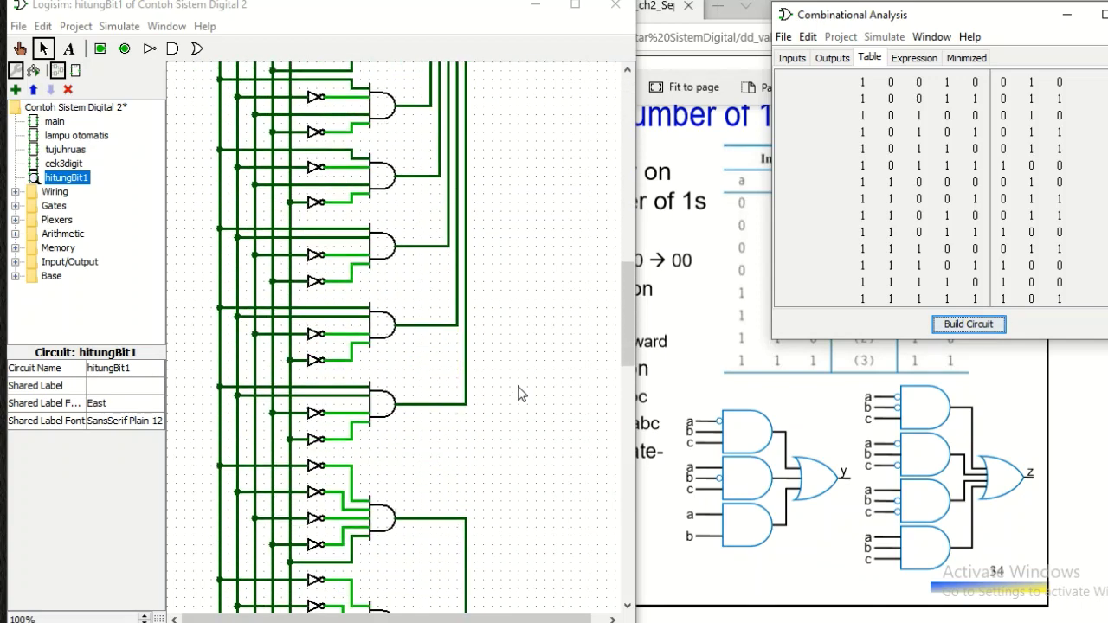
{"action": "scroll", "coordinate": [517, 386], "scroll_direction": "down", "scroll_amount": 10}
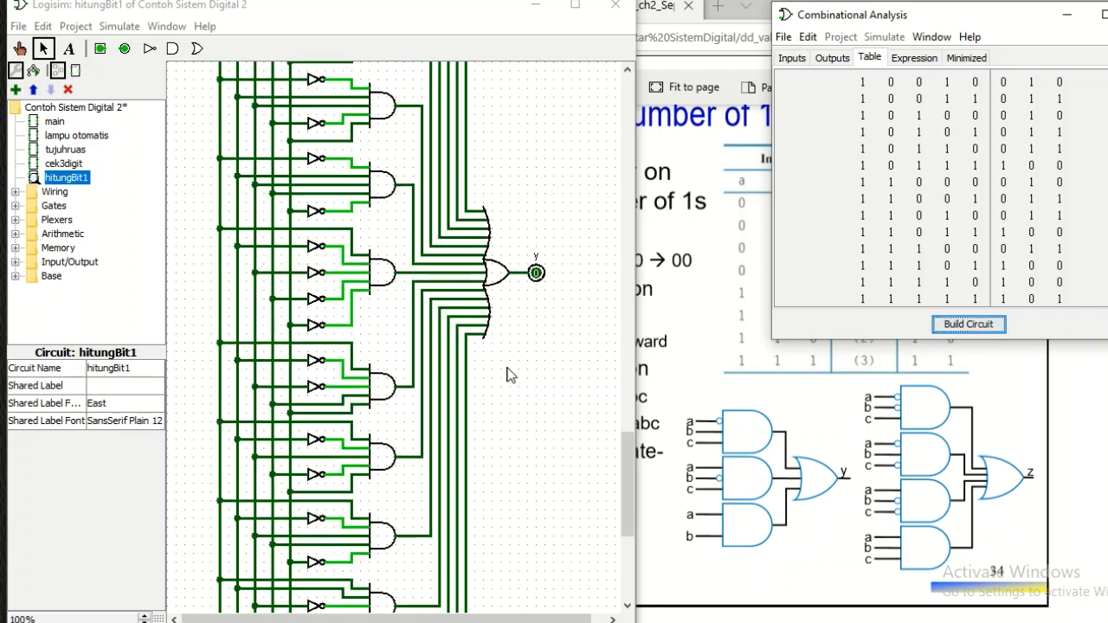
{"action": "scroll", "coordinate": [512, 375], "scroll_direction": "down", "scroll_amount": 8}
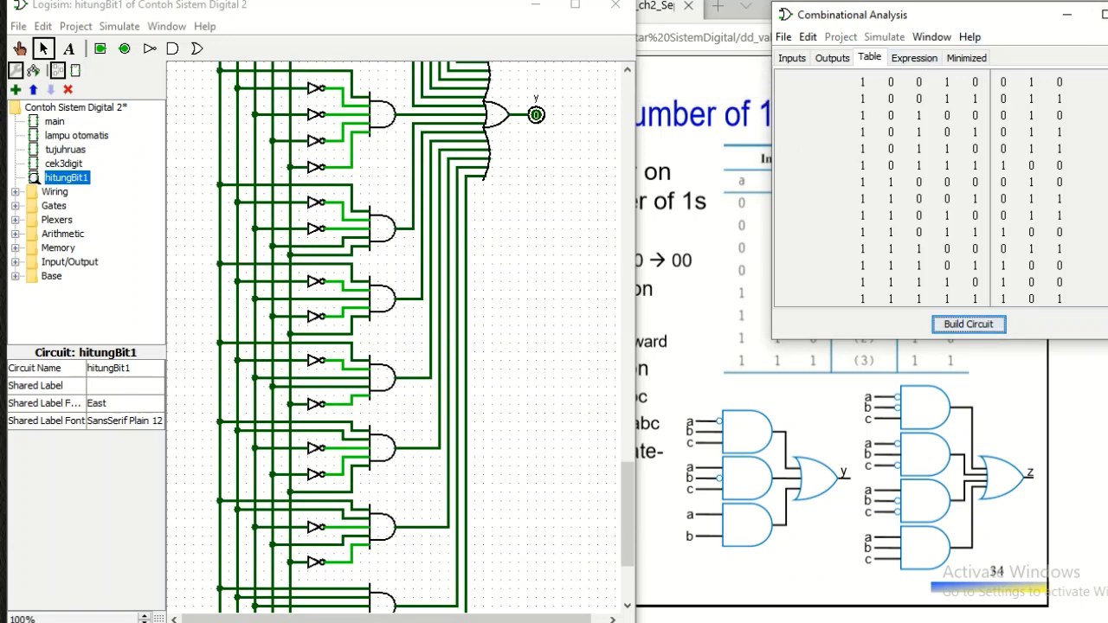
Step: Examine the expressions of outputs x, w and y plus the minimized form of x, and close Combinational Analysis
{"action": "left_click", "coordinate": [914, 58]}
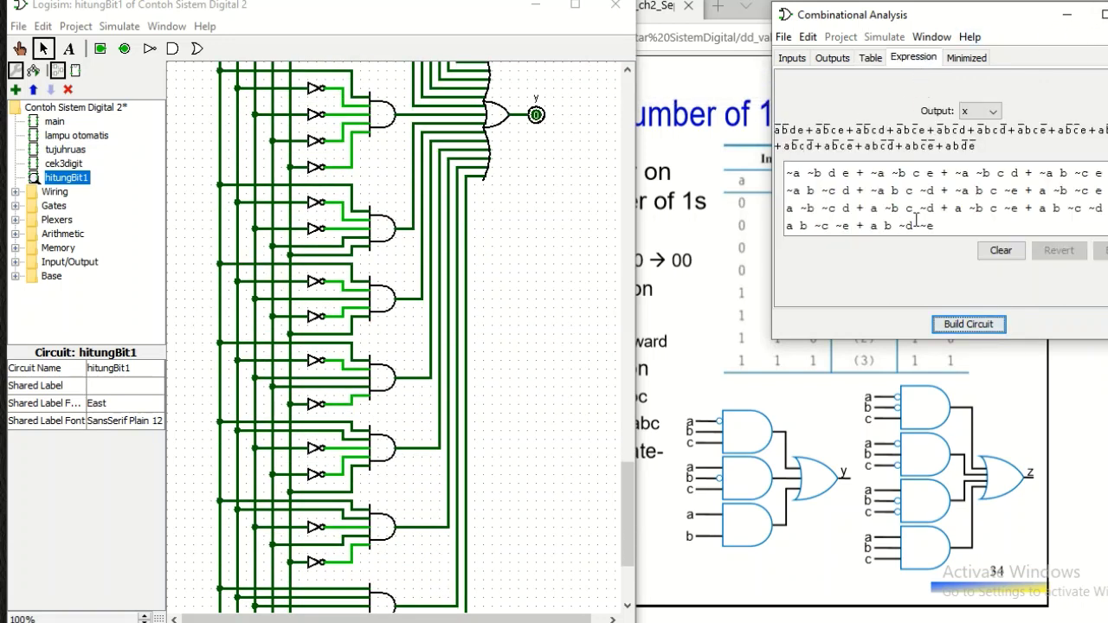
{"action": "left_click", "coordinate": [986, 115]}
{"action": "left_click", "coordinate": [985, 128]}
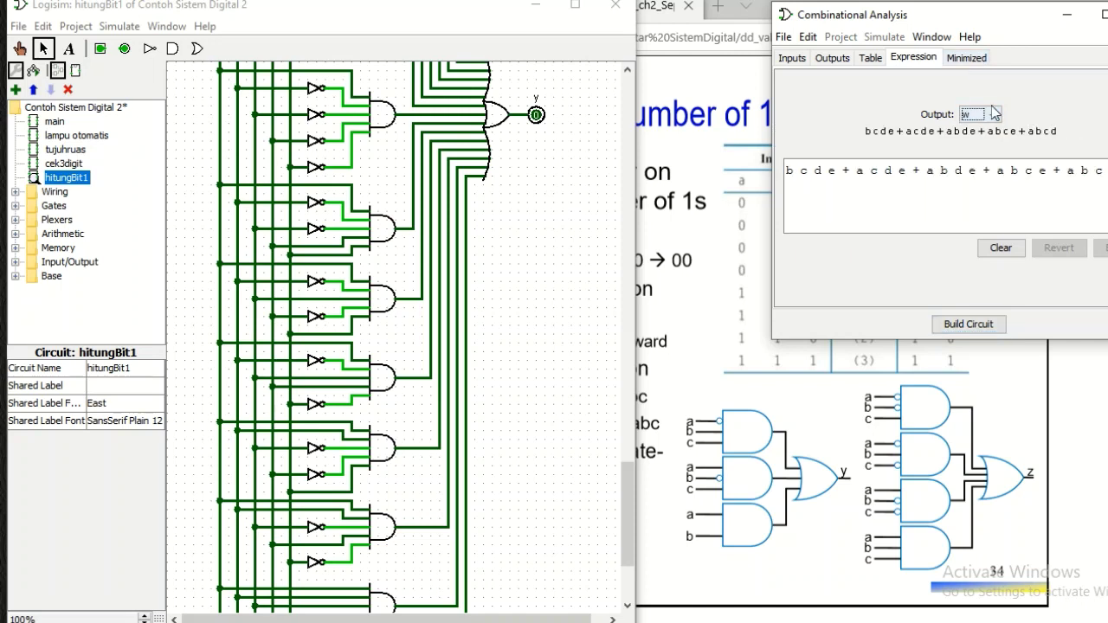
{"action": "left_click", "coordinate": [994, 114]}
{"action": "left_click", "coordinate": [986, 155]}
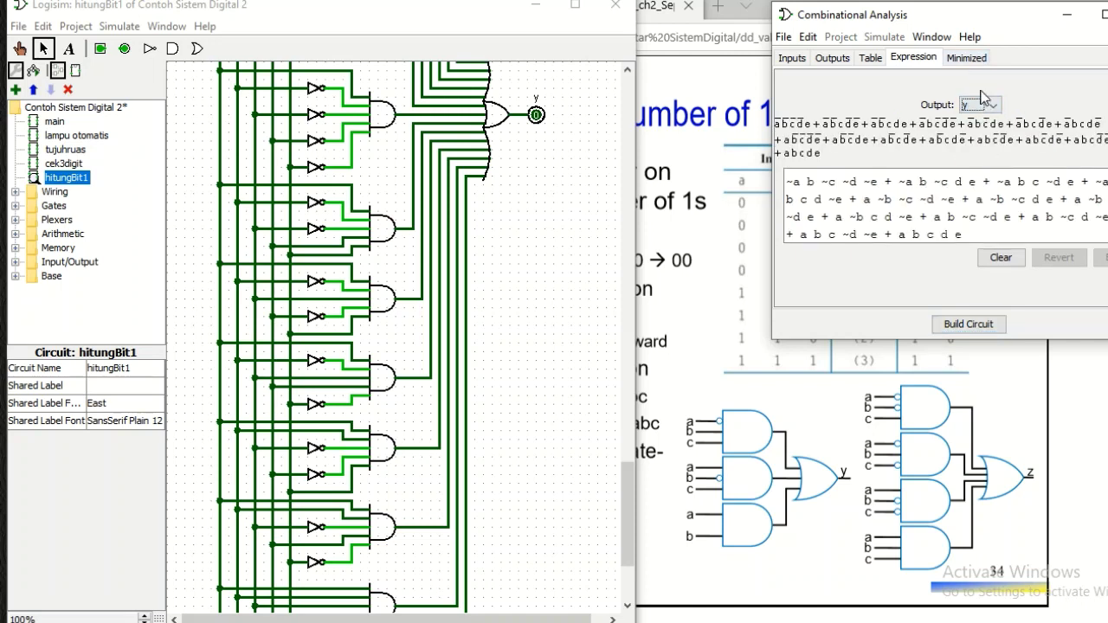
{"action": "left_click", "coordinate": [967, 58]}
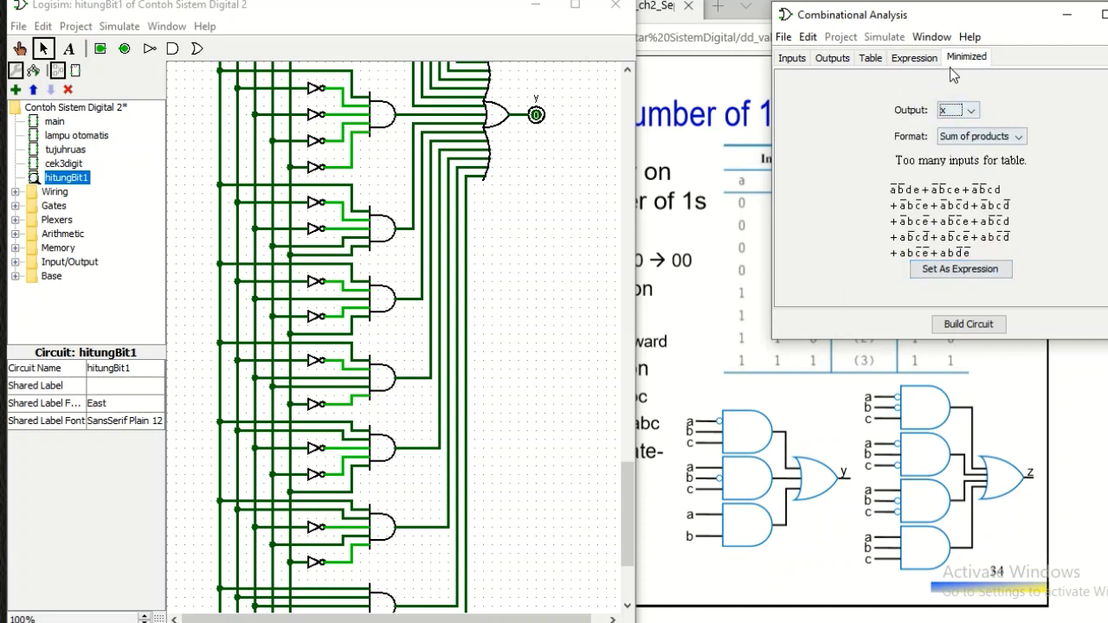
{"action": "left_click", "coordinate": [995, 136]}
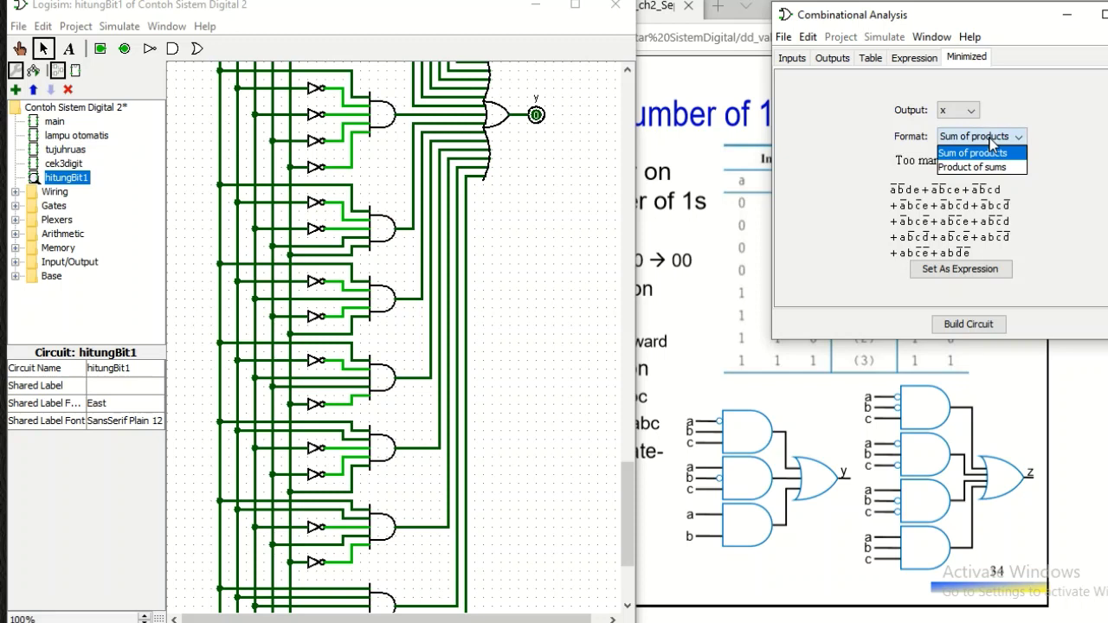
{"action": "left_click", "coordinate": [1009, 117]}
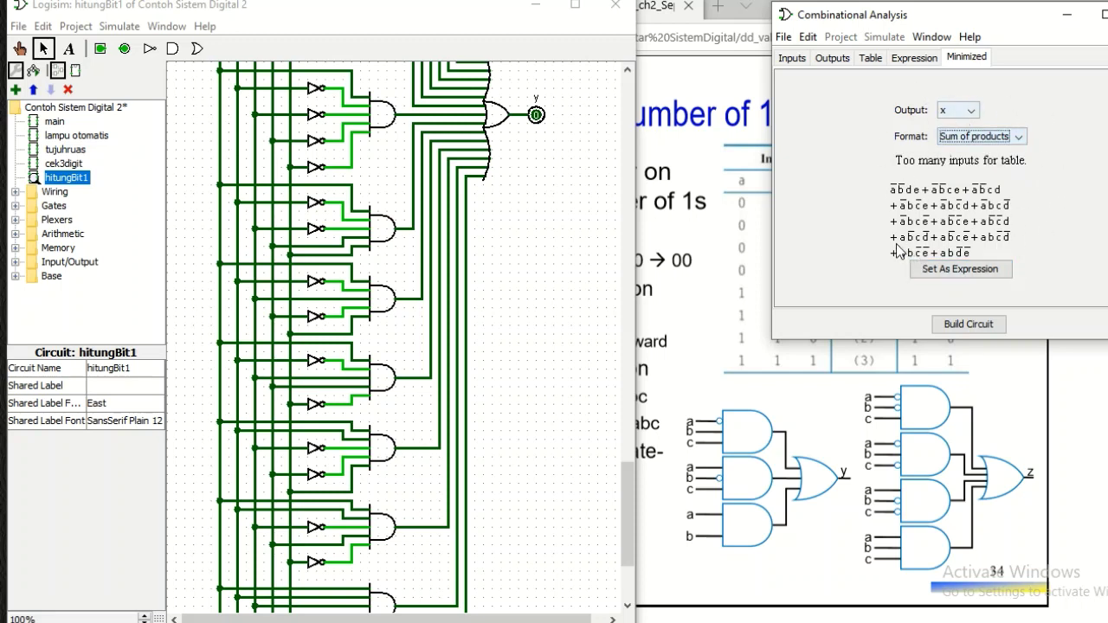
{"action": "left_click", "coordinate": [1107, 15]}
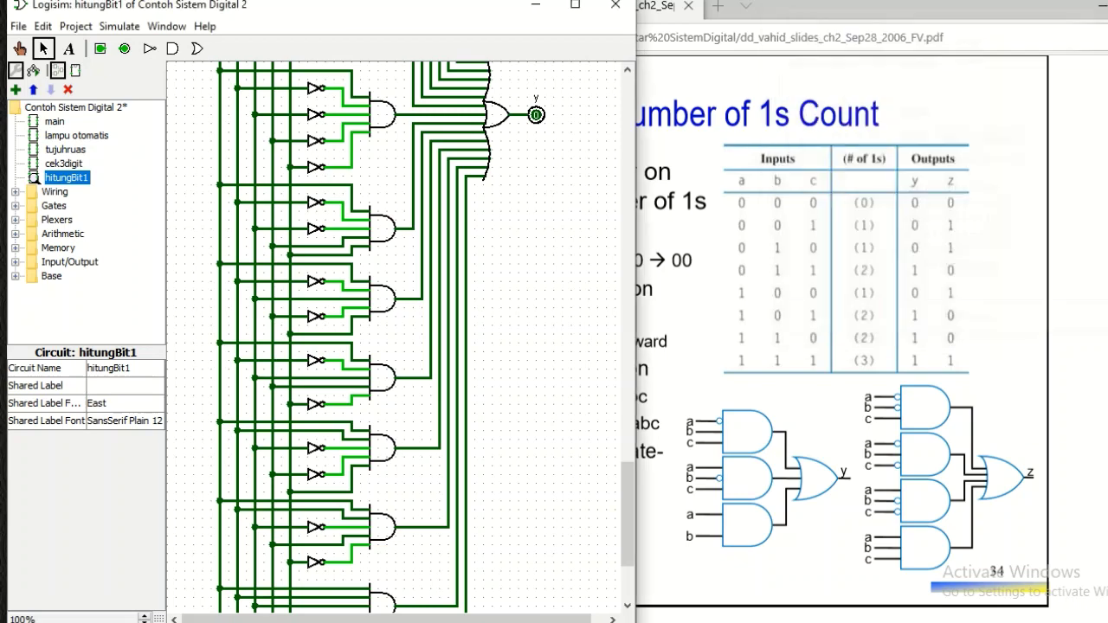
Step: Review the generated hitungBit1 logic from output y back up to output w
{"action": "scroll", "coordinate": [547, 203], "scroll_direction": "down", "scroll_amount": 6}
{"action": "scroll", "coordinate": [547, 203], "scroll_direction": "down", "scroll_amount": 3}
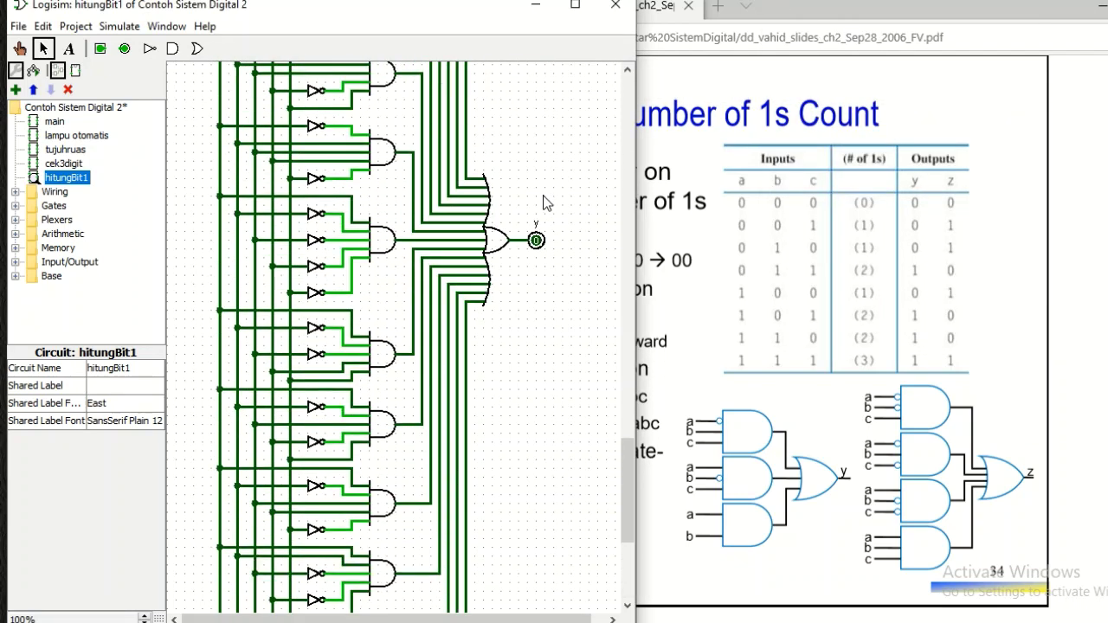
{"action": "scroll", "coordinate": [546, 202], "scroll_direction": "up", "scroll_amount": 10}
{"action": "scroll", "coordinate": [546, 203], "scroll_direction": "up", "scroll_amount": 3}
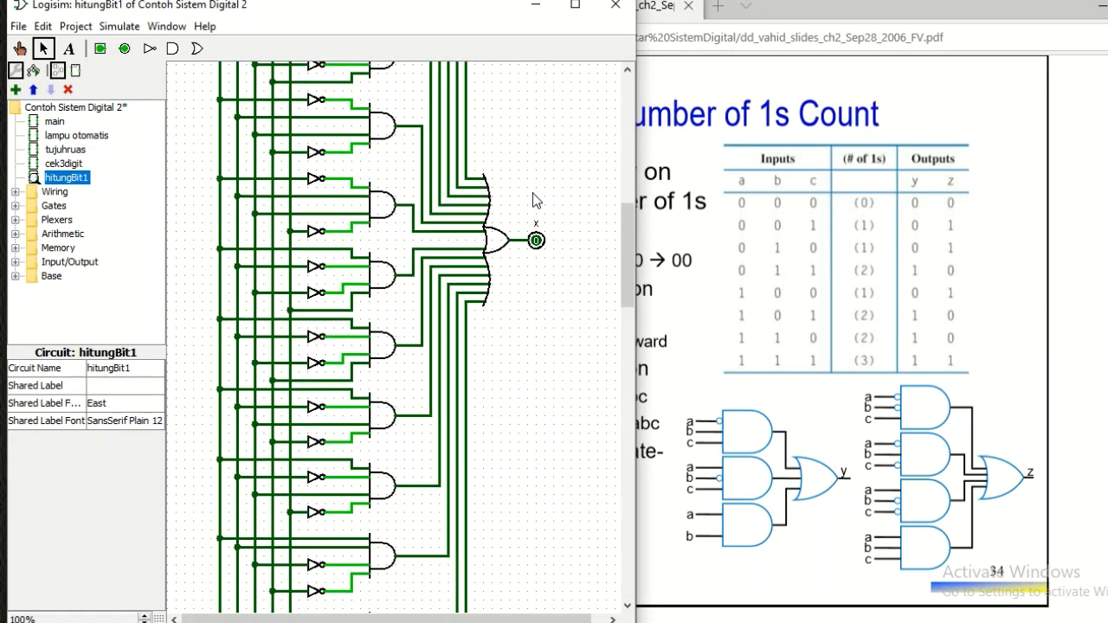
{"action": "scroll", "coordinate": [545, 202], "scroll_direction": "down", "scroll_amount": 3}
{"action": "scroll", "coordinate": [537, 199], "scroll_direction": "up", "scroll_amount": 8}
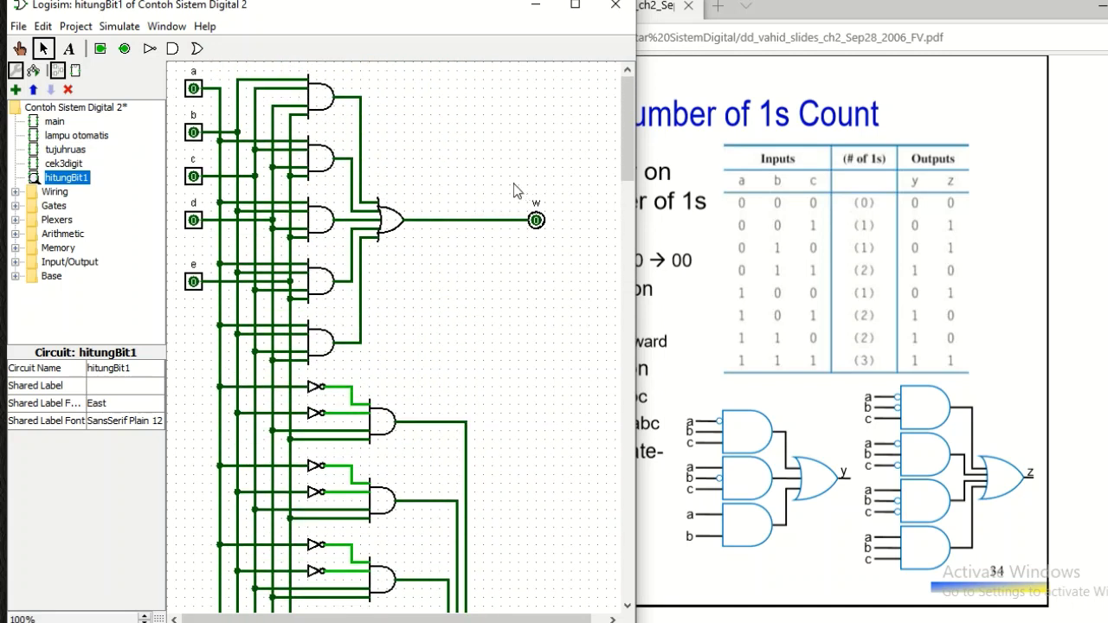
Step: Open the main circuit and place a hitungBit1 subcircuit on its canvas
{"action": "double_click", "coordinate": [54, 122]}
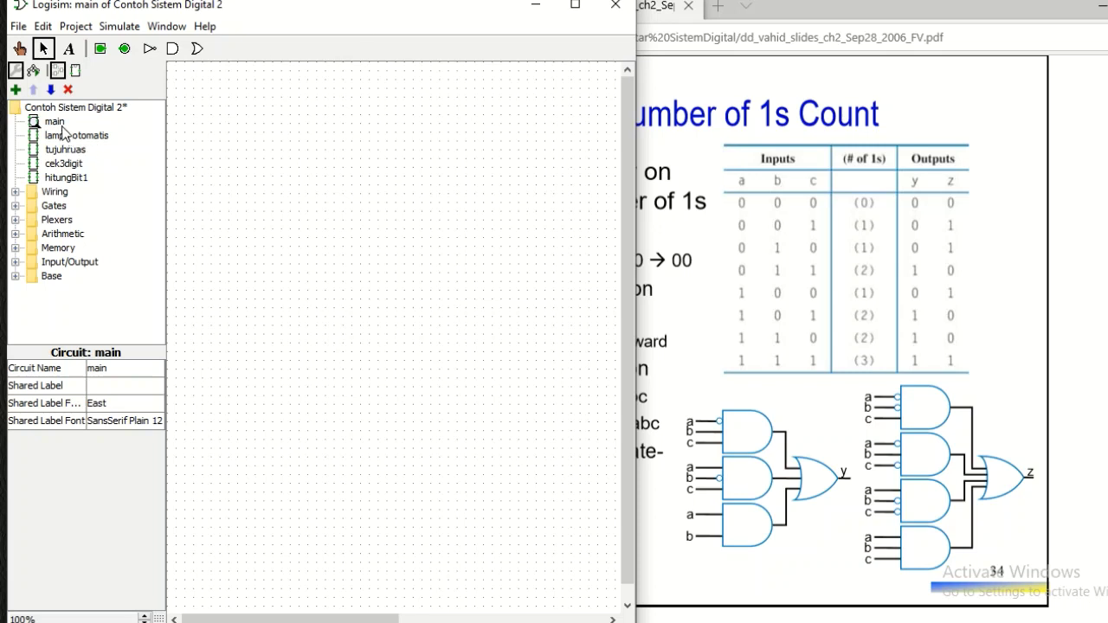
{"action": "left_click", "coordinate": [63, 177]}
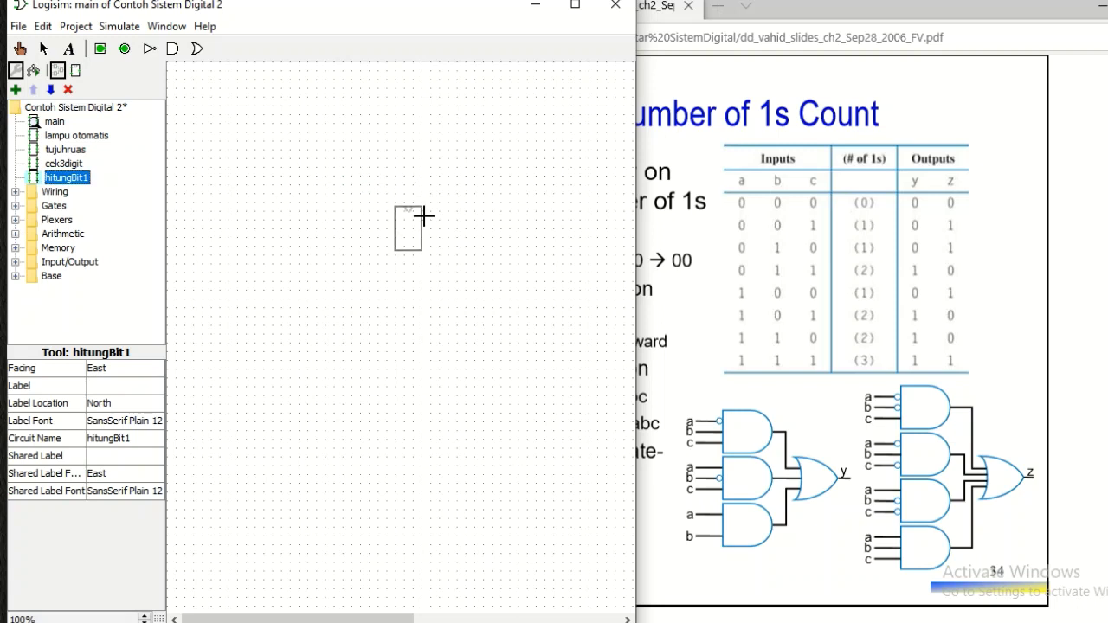
{"action": "left_click", "coordinate": [344, 196]}
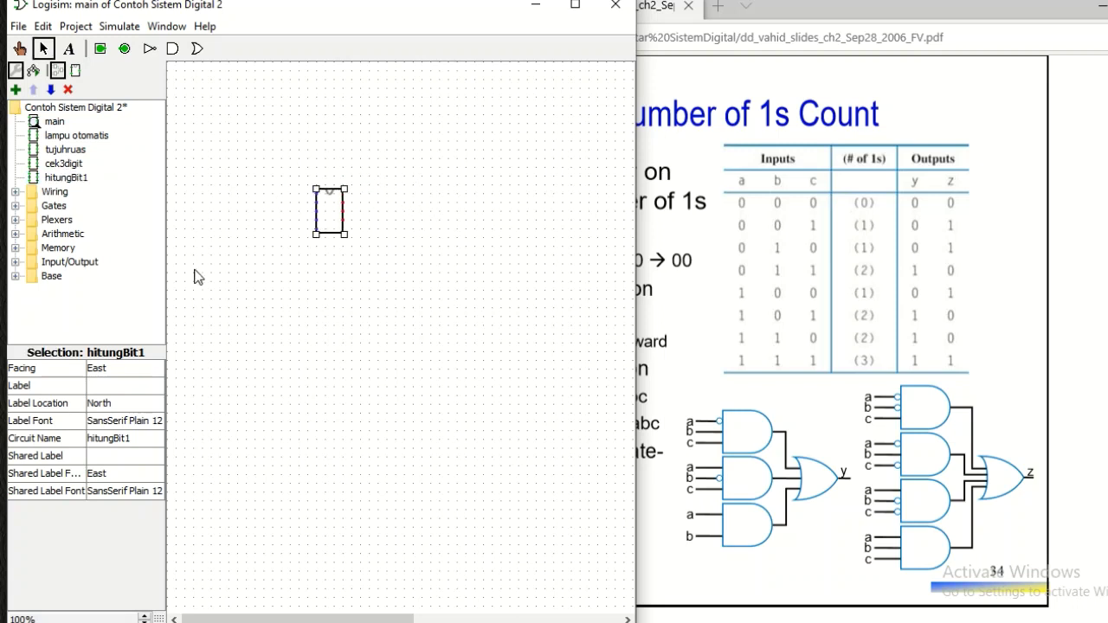
Step: Place an input pin above and beside hitungBit1 and set its data bits to 5
{"action": "left_click", "coordinate": [98, 50]}
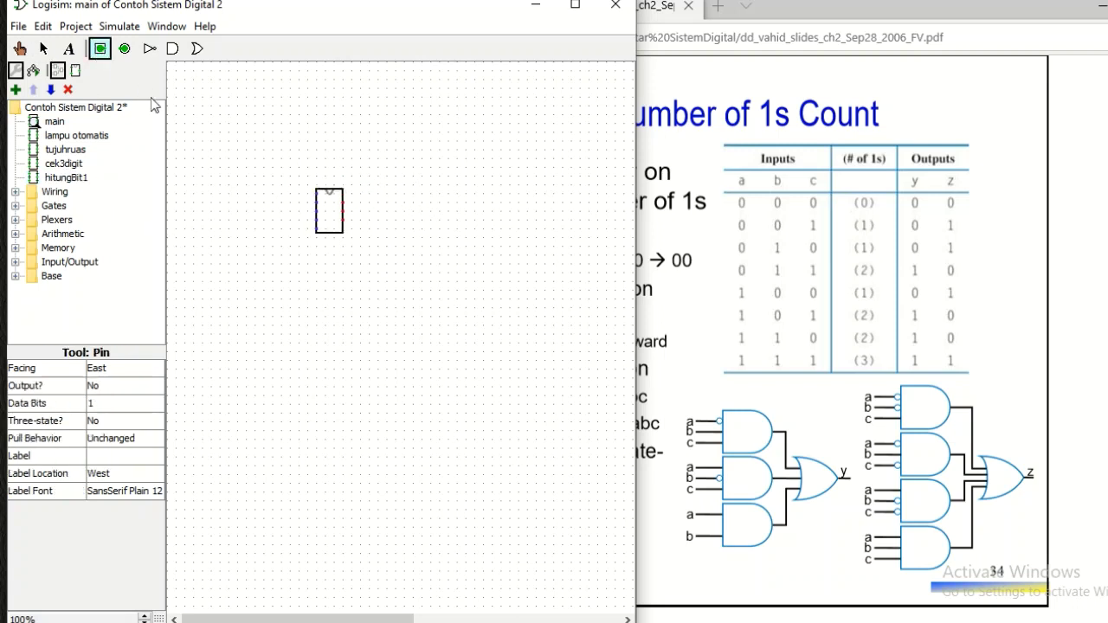
{"action": "left_click", "coordinate": [241, 177]}
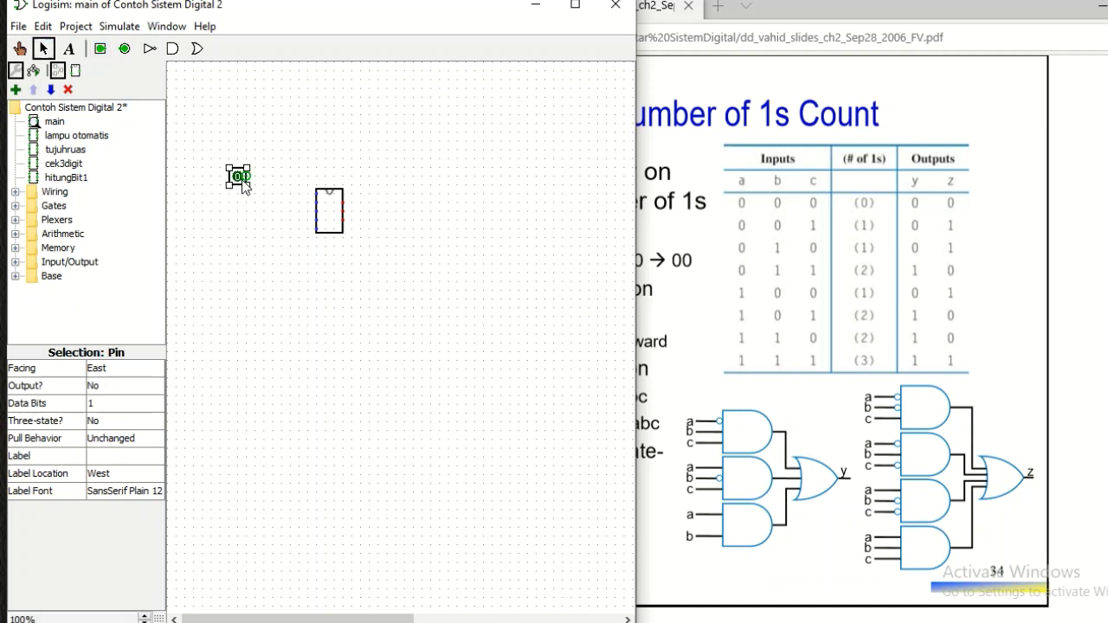
{"action": "left_click", "coordinate": [126, 403]}
{"action": "left_click", "coordinate": [121, 473]}
Step: Add a splitter with fan out 5 and bit width 5, facing East, to the main circuit
{"action": "left_click", "coordinate": [15, 192]}
{"action": "left_click", "coordinate": [60, 184]}
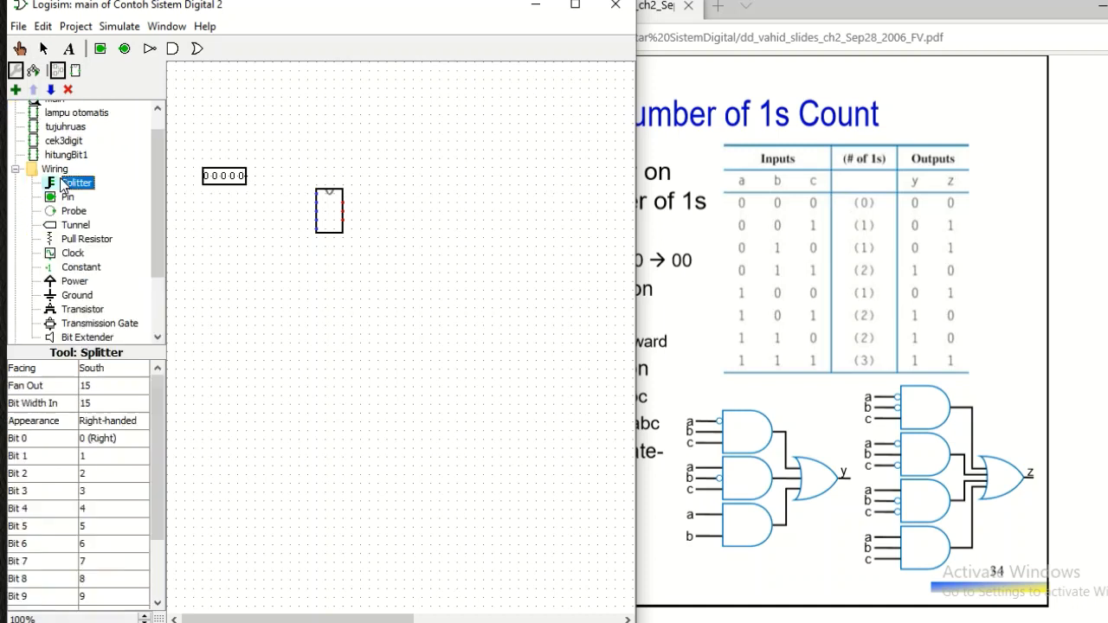
{"action": "left_click", "coordinate": [467, 380]}
{"action": "left_click", "coordinate": [116, 387]}
{"action": "left_click_drag", "start_coordinate": [141, 455], "coordinate": [140, 417]}
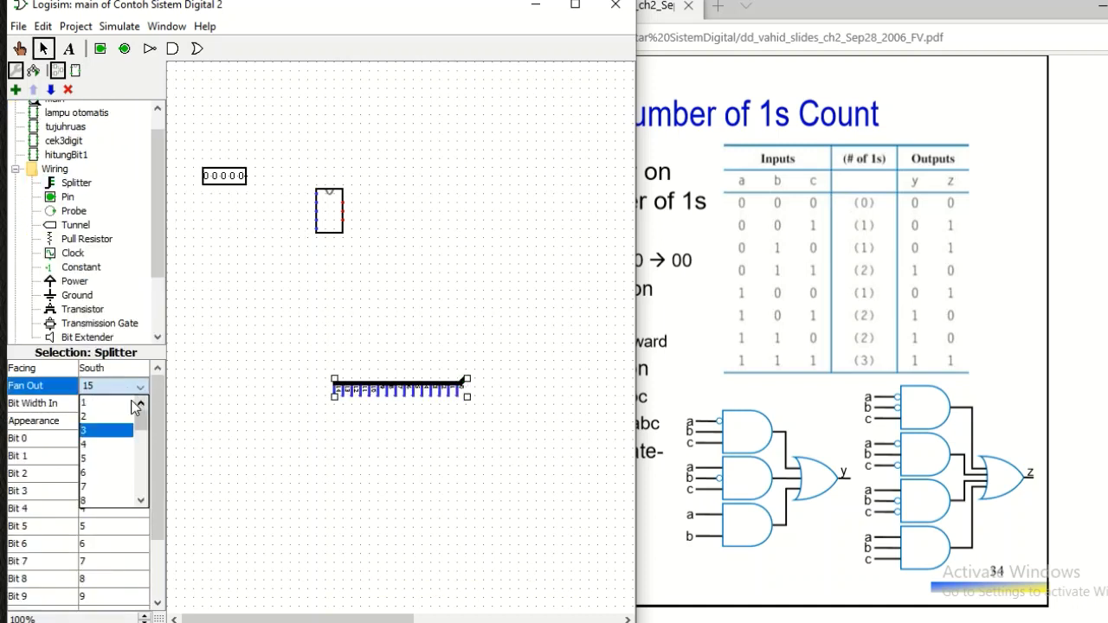
{"action": "left_click", "coordinate": [120, 457]}
{"action": "left_click", "coordinate": [120, 404]}
{"action": "left_click_drag", "start_coordinate": [141, 474], "coordinate": [141, 435]}
{"action": "left_click", "coordinate": [120, 475]}
{"action": "left_click", "coordinate": [118, 370]}
{"action": "left_click", "coordinate": [98, 412]}
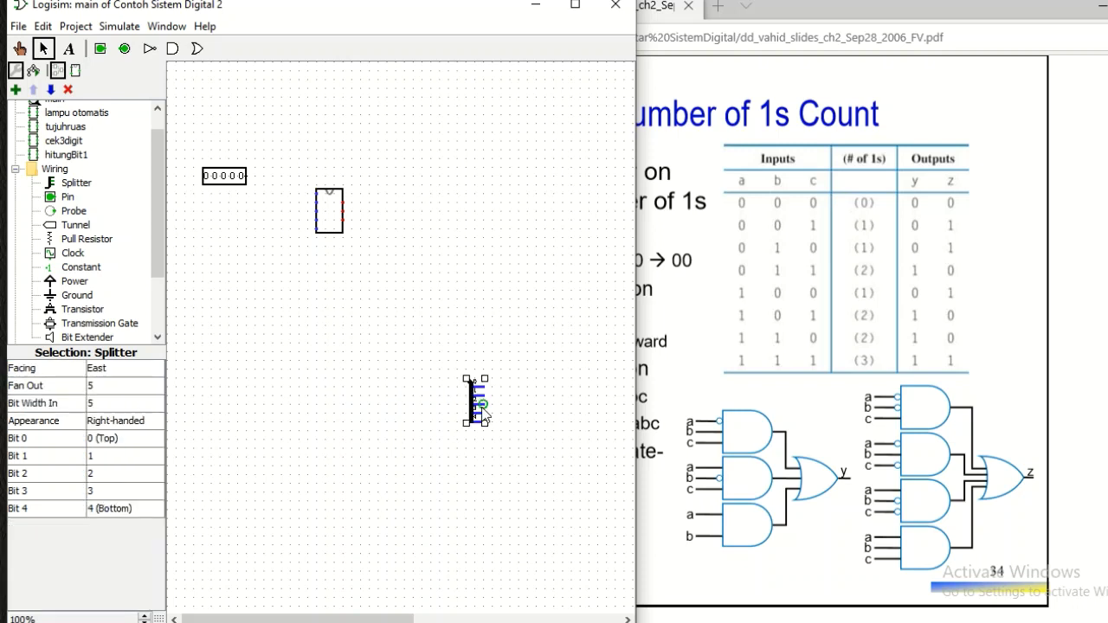
Step: Place the splitter beside hitungBit1, attach the 5-bit pin to it and wire its outputs to the subcircuit's inputs
{"action": "left_click_drag", "start_coordinate": [467, 415], "coordinate": [285, 229]}
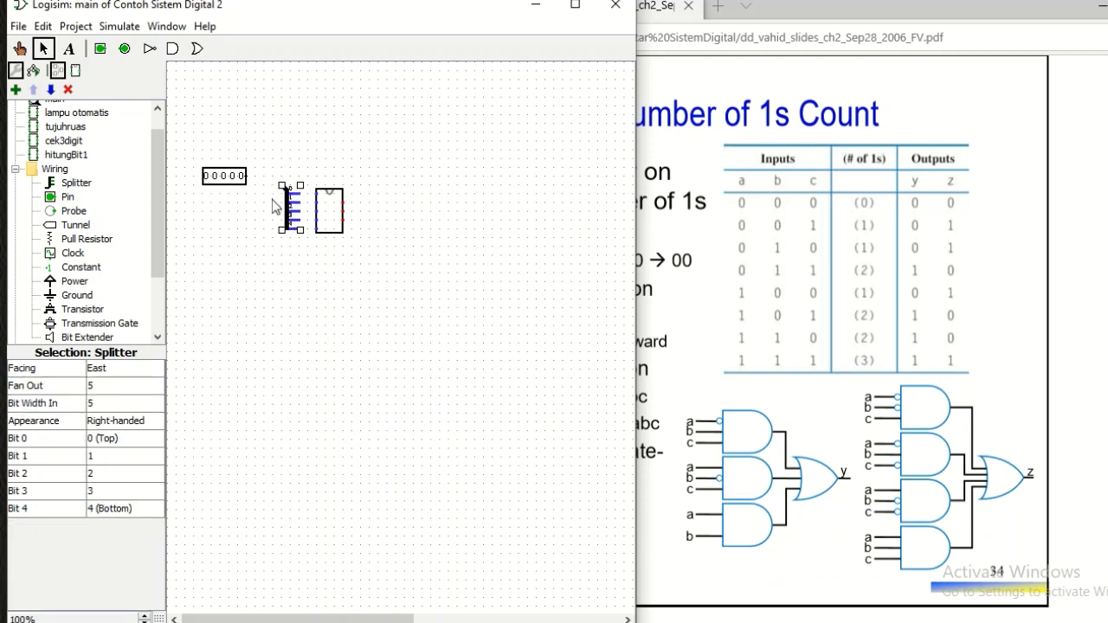
{"action": "left_click_drag", "start_coordinate": [240, 176], "coordinate": [266, 186]}
{"action": "left_click_drag", "start_coordinate": [317, 216], "coordinate": [301, 225]}
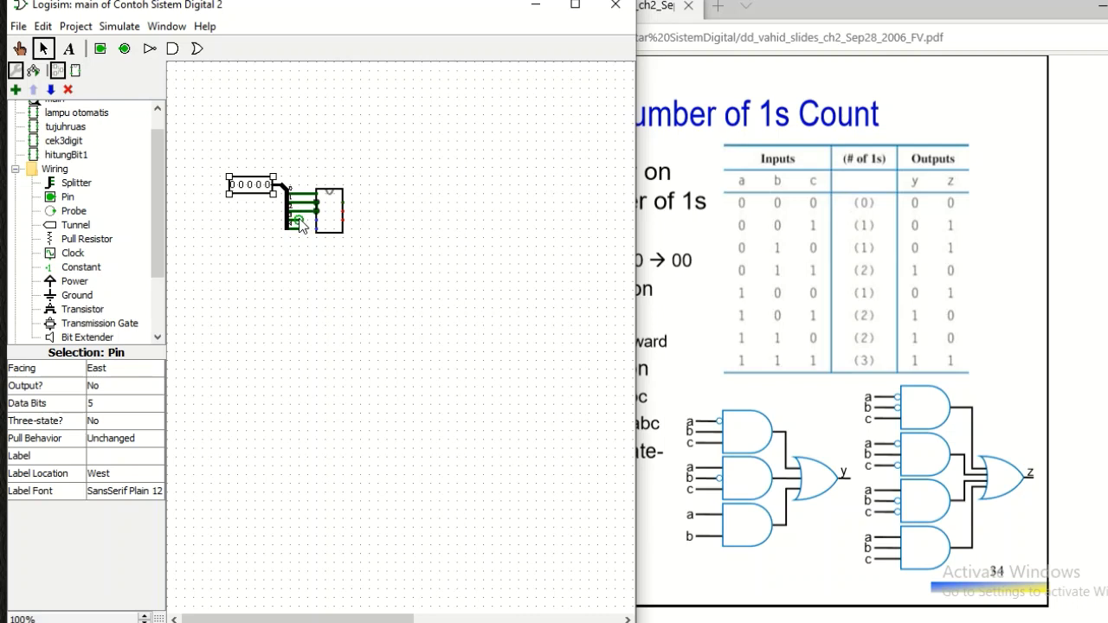
{"action": "left_click", "coordinate": [300, 234]}
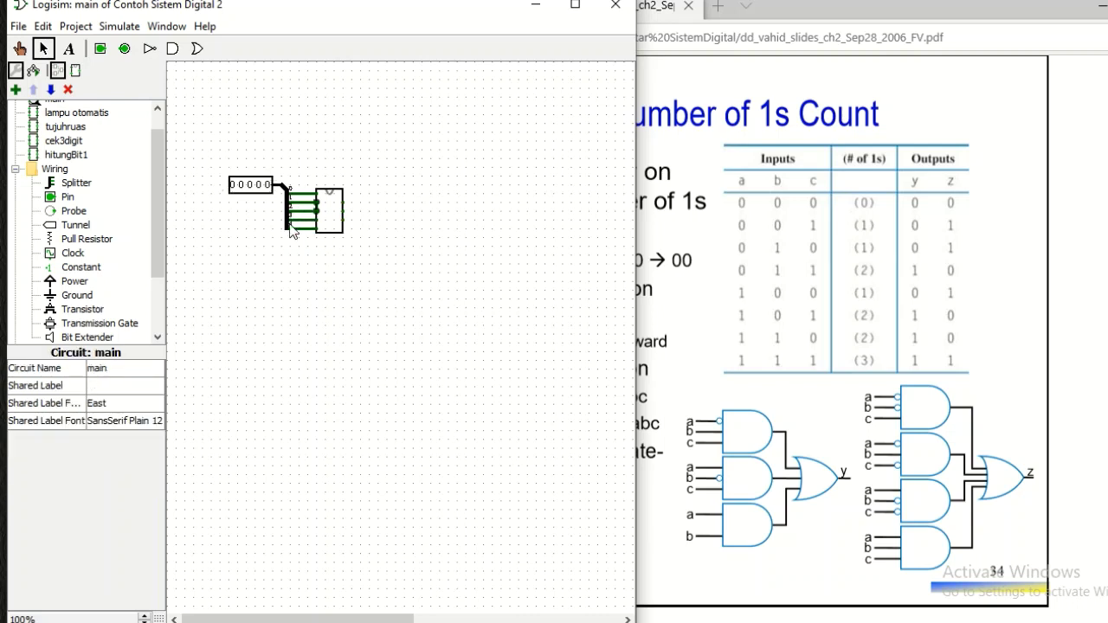
{"action": "left_click_drag", "start_coordinate": [368, 203], "coordinate": [273, 291]}
{"action": "left_click", "coordinate": [307, 230]}
{"action": "key", "text": "ctrl+z"}
{"action": "key", "text": "ctrl+z"}
{"action": "key", "text": "ctrl+z"}
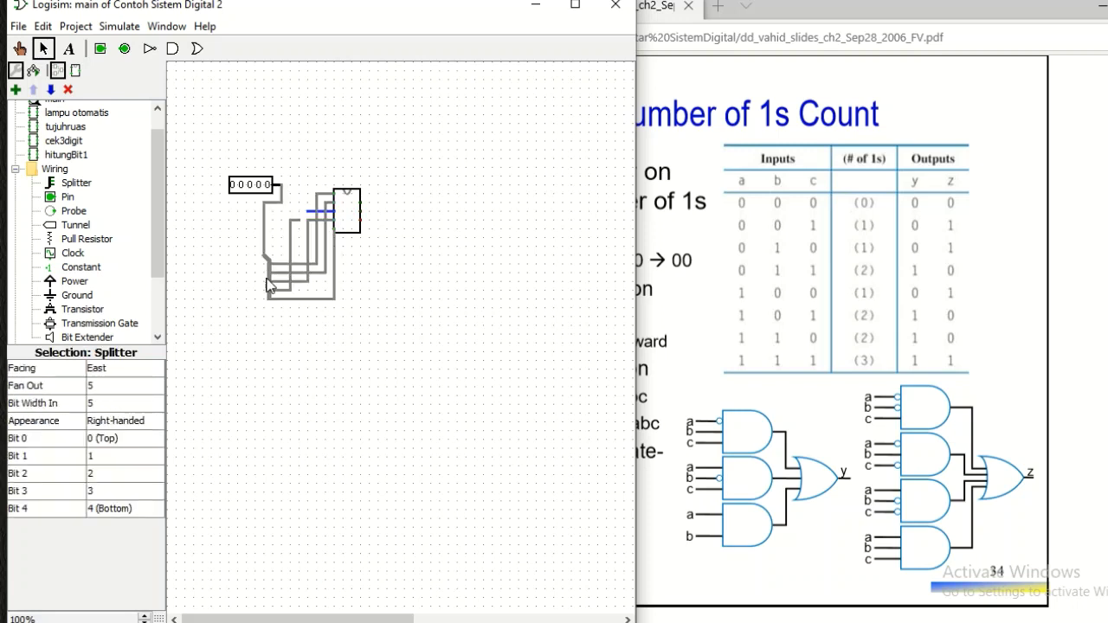
Step: Space the splitter and hitungBit1 farther apart and rewire the 5-bit pin and all five splitter outputs to the subcircuit
{"action": "key", "text": "Delete"}
{"action": "left_click_drag", "start_coordinate": [301, 186], "coordinate": [257, 247]}
{"action": "left_click_drag", "start_coordinate": [272, 281], "coordinate": [272, 238]}
{"action": "mouse_move", "coordinate": [351, 213]}
{"action": "left_mouse_down"}
{"action": "mouse_move", "coordinate": [351, 239]}
{"action": "mouse_move", "coordinate": [335, 220]}
{"action": "left_mouse_up"}
{"action": "left_click_drag", "start_coordinate": [335, 229], "coordinate": [327, 229]}
{"action": "left_click_drag", "start_coordinate": [309, 237], "coordinate": [335, 237]}
{"action": "left_click_drag", "start_coordinate": [335, 246], "coordinate": [284, 246]}
Step: Extend wires from the three hitungBit1 outputs and place a tujuhruas subcircuit connected to them
{"action": "mouse_move", "coordinate": [378, 229]}
{"action": "left_mouse_down"}
{"action": "mouse_move", "coordinate": [361, 228]}
{"action": "mouse_move", "coordinate": [378, 238]}
{"action": "left_mouse_up"}
{"action": "left_click_drag", "start_coordinate": [379, 247], "coordinate": [361, 248]}
{"action": "left_click", "coordinate": [399, 346]}
{"action": "left_click", "coordinate": [65, 127]}
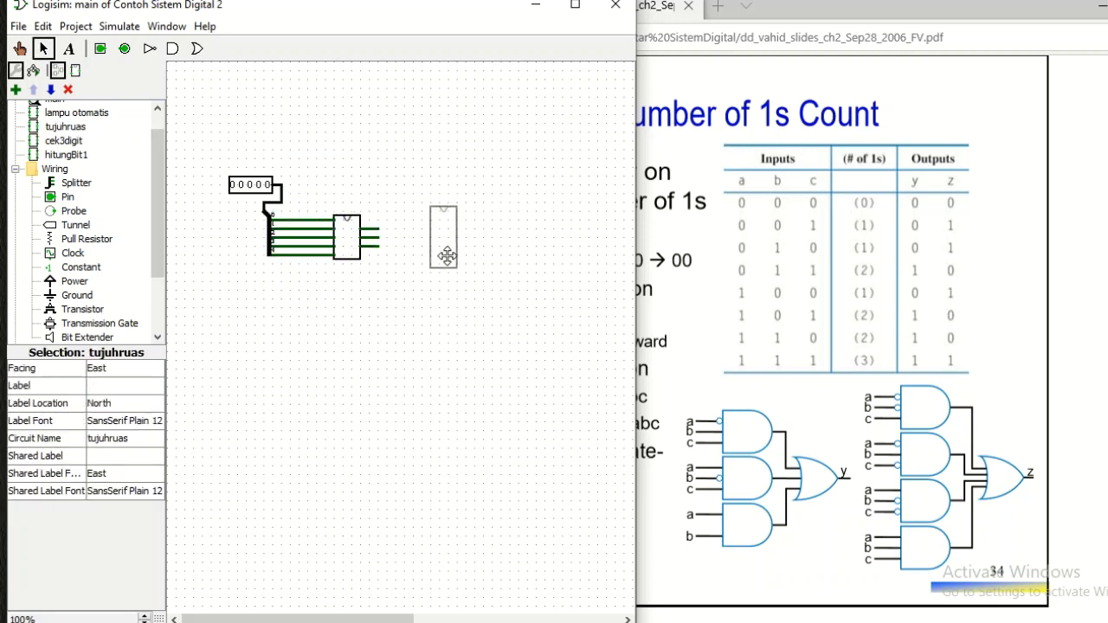
{"action": "left_click", "coordinate": [403, 227]}
{"action": "scroll", "coordinate": [80, 216], "scroll_direction": "down", "scroll_amount": 2}
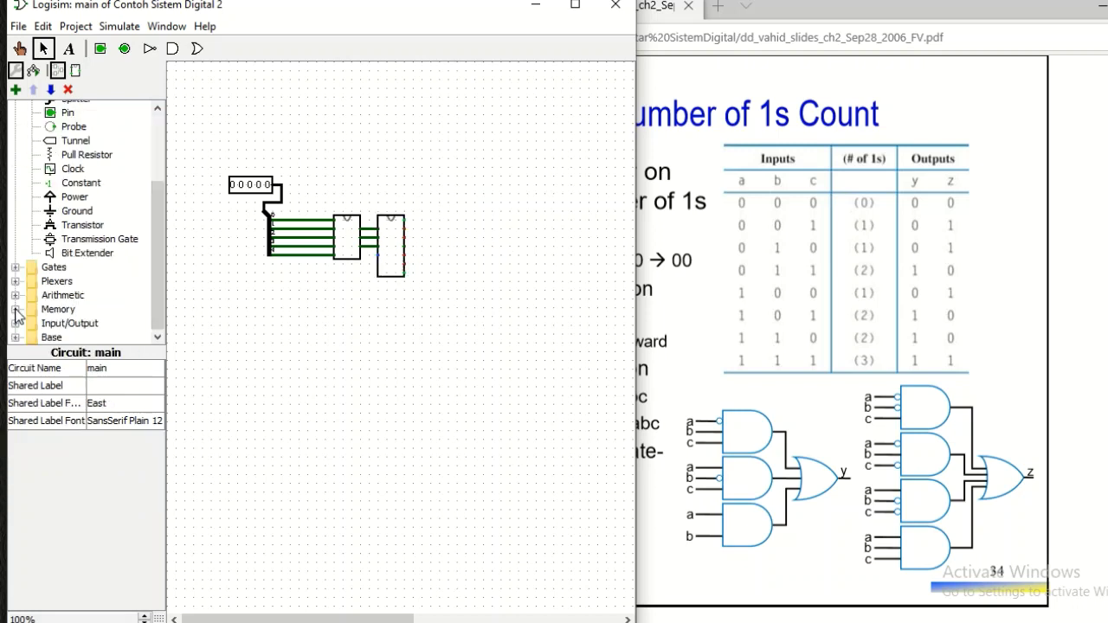
Step: Place a 7-Segment Display from the Input/Output library beside the tujuhruas subcircuit, leaving room for wiring
{"action": "left_click", "coordinate": [16, 317]}
{"action": "left_click", "coordinate": [100, 295]}
{"action": "left_click", "coordinate": [443, 217]}
{"action": "left_click_drag", "start_coordinate": [457, 241], "coordinate": [483, 240]}
Step: Wire the upper four tujuhruas outputs to the four pins along the top of the 7-segment display
{"action": "mouse_move", "coordinate": [404, 220]}
{"action": "left_mouse_down"}
{"action": "mouse_move", "coordinate": [420, 222]}
{"action": "mouse_move", "coordinate": [422, 194]}
{"action": "left_mouse_up"}
{"action": "left_click_drag", "start_coordinate": [421, 194], "coordinate": [492, 211]}
{"action": "mouse_move", "coordinate": [404, 228]}
{"action": "left_mouse_down"}
{"action": "mouse_move", "coordinate": [425, 228]}
{"action": "mouse_move", "coordinate": [430, 202]}
{"action": "left_mouse_up"}
{"action": "mouse_move", "coordinate": [430, 202]}
{"action": "left_mouse_down"}
{"action": "mouse_move", "coordinate": [485, 218]}
{"action": "mouse_move", "coordinate": [439, 211]}
{"action": "left_mouse_up"}
{"action": "mouse_move", "coordinate": [440, 211]}
{"action": "left_mouse_down"}
{"action": "mouse_move", "coordinate": [436, 246]}
{"action": "mouse_move", "coordinate": [404, 237]}
{"action": "left_mouse_up"}
{"action": "left_click_drag", "start_coordinate": [487, 238], "coordinate": [492, 229]}
{"action": "mouse_move", "coordinate": [466, 229]}
{"action": "left_mouse_down"}
{"action": "mouse_move", "coordinate": [448, 220]}
{"action": "mouse_move", "coordinate": [431, 256]}
{"action": "mouse_move", "coordinate": [438, 246]}
{"action": "left_mouse_up"}
Step: Wire the lower three tujuhruas outputs to the first three pins along the bottom of the 7-segment display
{"action": "left_click", "coordinate": [441, 256]}
{"action": "left_click", "coordinate": [447, 255]}
{"action": "left_click", "coordinate": [446, 269]}
{"action": "mouse_move", "coordinate": [431, 246]}
{"action": "left_mouse_down"}
{"action": "mouse_move", "coordinate": [404, 246]}
{"action": "mouse_move", "coordinate": [449, 289]}
{"action": "left_mouse_up"}
{"action": "left_click_drag", "start_coordinate": [449, 290], "coordinate": [465, 281]}
{"action": "left_click_drag", "start_coordinate": [474, 281], "coordinate": [404, 264]}
{"action": "left_click_drag", "start_coordinate": [404, 273], "coordinate": [431, 308]}
{"action": "left_click_drag", "start_coordinate": [431, 307], "coordinate": [492, 281]}
{"action": "left_click", "coordinate": [493, 295]}
{"action": "left_click", "coordinate": [495, 385]}
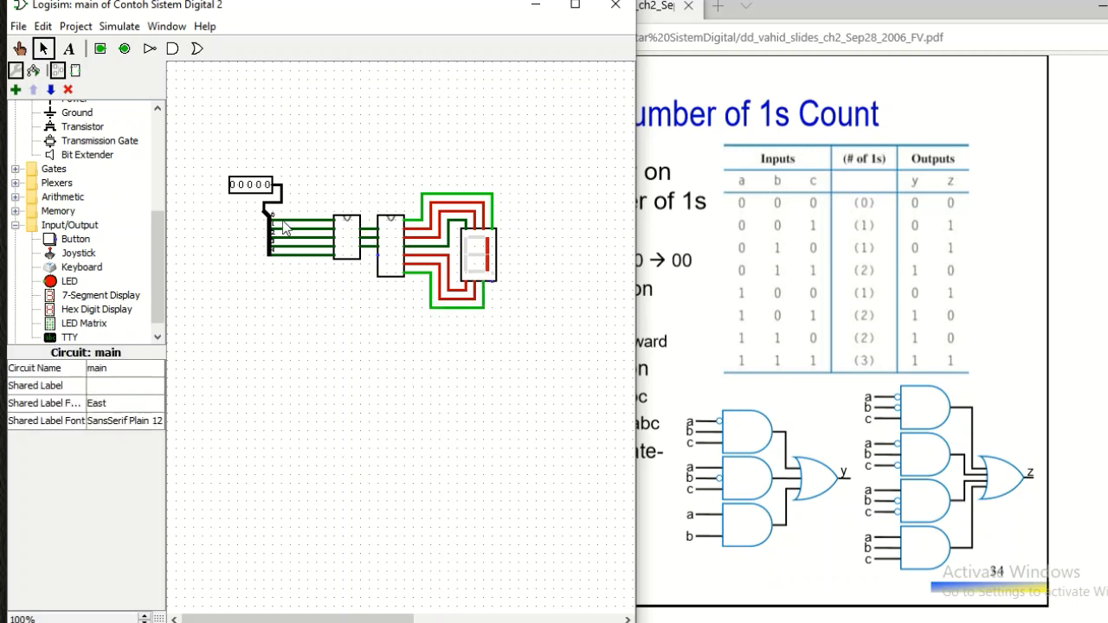
Step: Test the circuit by toggling the second bit of the 5-bit input on and back off
{"action": "left_click", "coordinate": [19, 49]}
{"action": "left_click", "coordinate": [243, 184]}
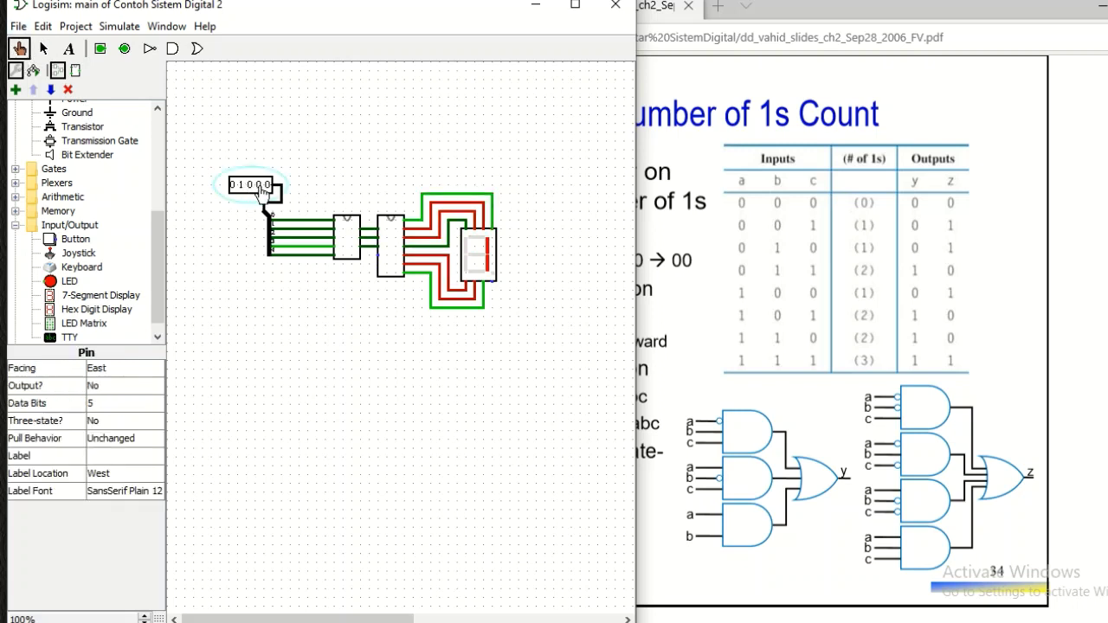
{"action": "left_click", "coordinate": [243, 184]}
Step: Remove connecting wires at tujuhruas and shift it with the display up one grid so hitungBit1 feeds its lower three inputs
{"action": "left_click", "coordinate": [44, 48]}
{"action": "left_click", "coordinate": [368, 228]}
{"action": "key", "text": "Delete"}
{"action": "left_click", "coordinate": [369, 238]}
{"action": "key", "text": "Delete"}
{"action": "left_click_drag", "start_coordinate": [369, 178], "coordinate": [512, 322]}
Step: Run a wire up from the free top input of tujuhruas and attach a 1-bit input pin to it
{"action": "left_click_drag", "start_coordinate": [391, 246], "coordinate": [370, 185]}
{"action": "left_click", "coordinate": [100, 48]}
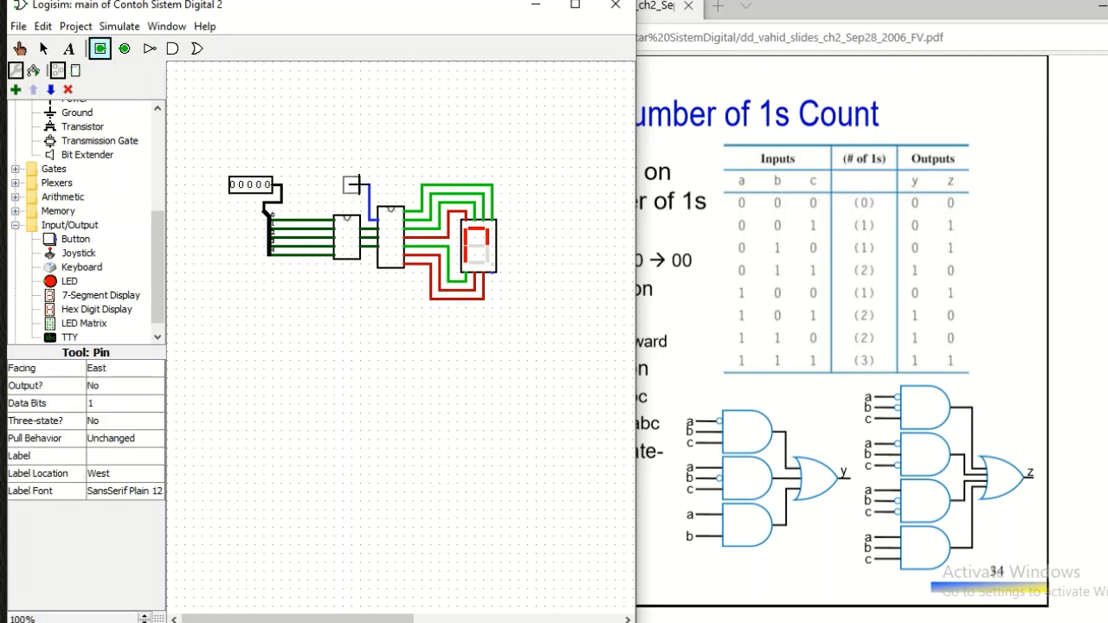
{"action": "left_click", "coordinate": [353, 184]}
{"action": "left_click", "coordinate": [402, 460]}
Step: Test the ones counter by switching on bits of the 5-bit input one after another up to 11111
{"action": "left_click", "coordinate": [20, 49]}
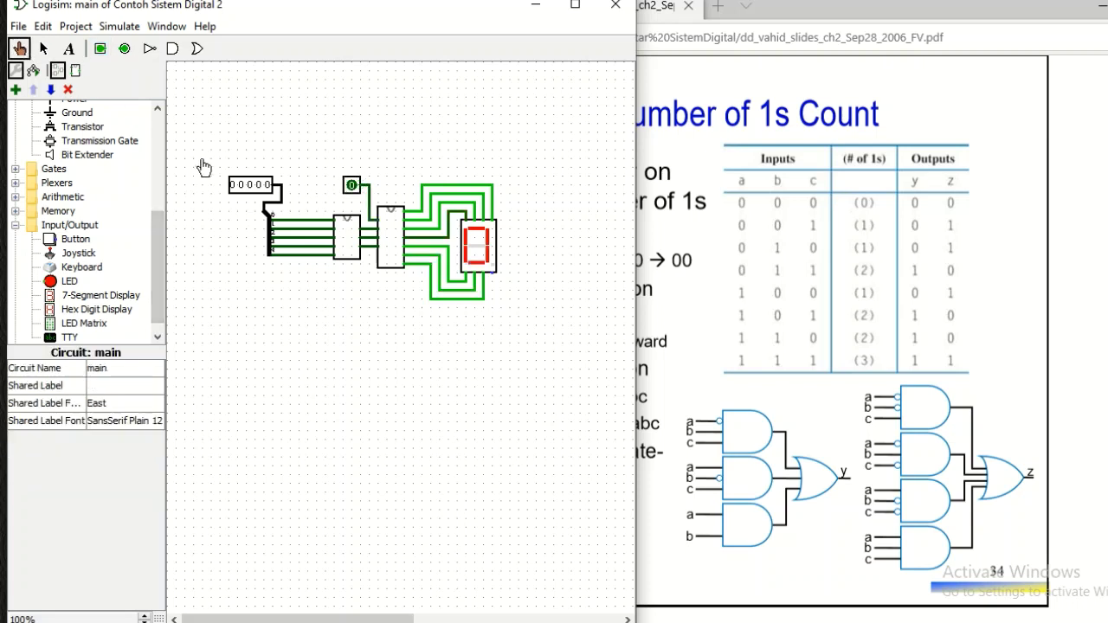
{"action": "left_click", "coordinate": [261, 186]}
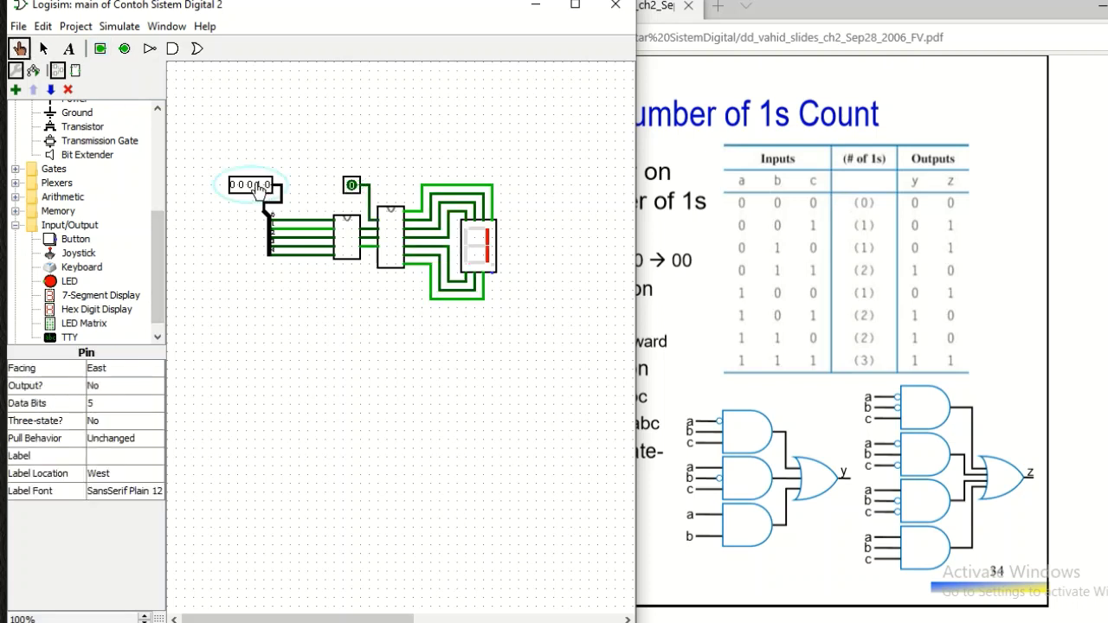
{"action": "left_click", "coordinate": [251, 185]}
{"action": "left_click", "coordinate": [251, 185]}
{"action": "left_click", "coordinate": [241, 186]}
{"action": "left_click", "coordinate": [234, 186]}
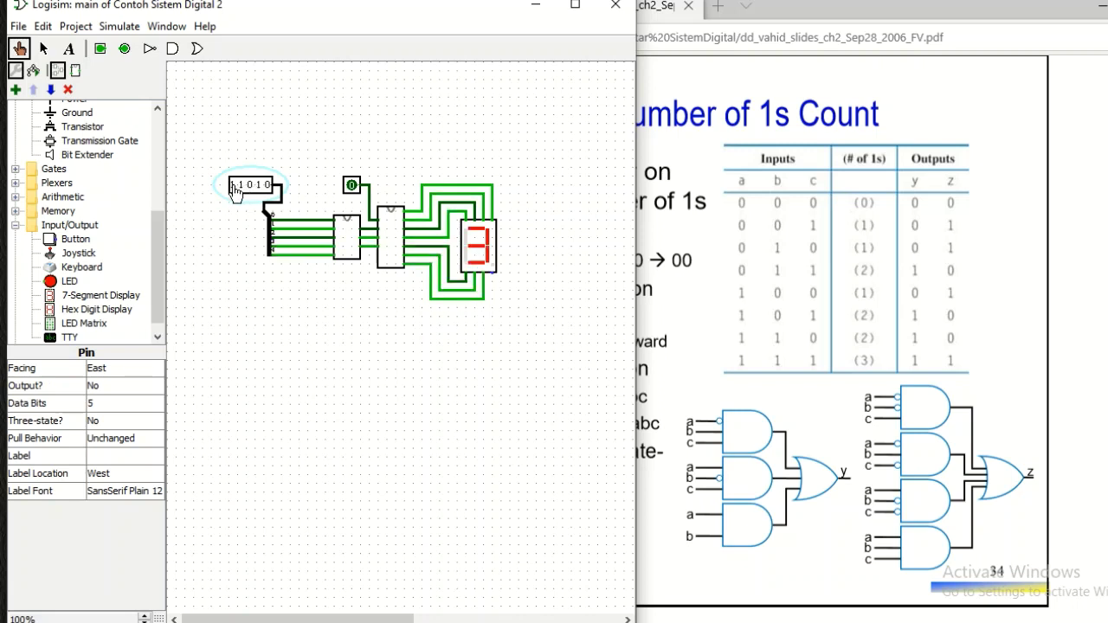
{"action": "left_click", "coordinate": [251, 186]}
{"action": "left_click", "coordinate": [268, 185]}
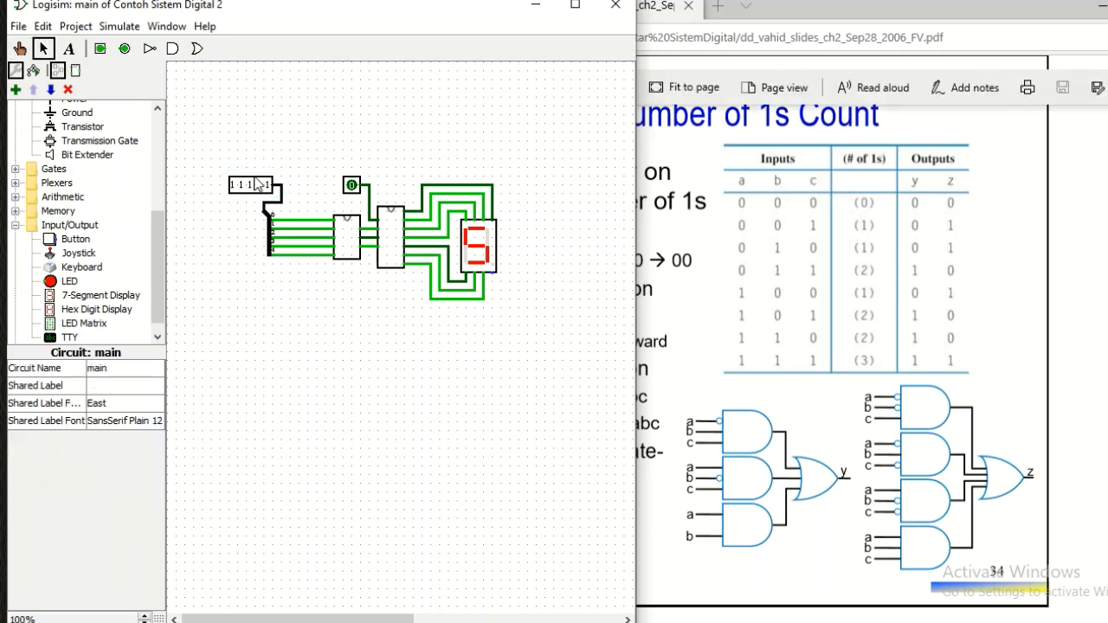
Step: Test further bit patterns on the 5-bit input, including 11101, 00101 and 00111, ending at 10110
{"action": "left_click", "coordinate": [16, 49]}
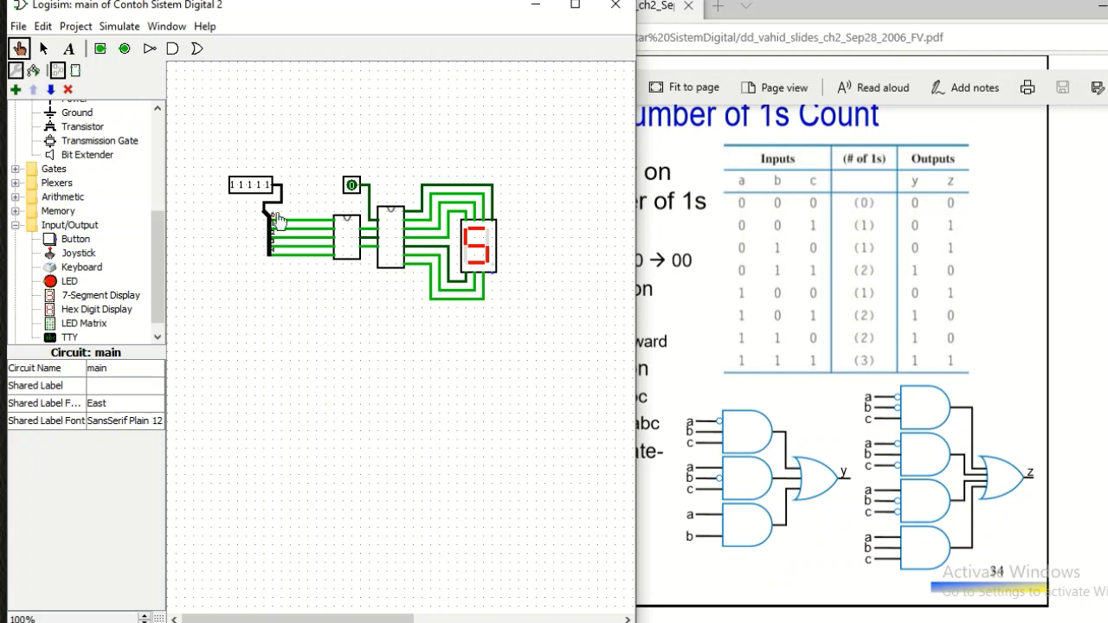
{"action": "left_click", "coordinate": [260, 185]}
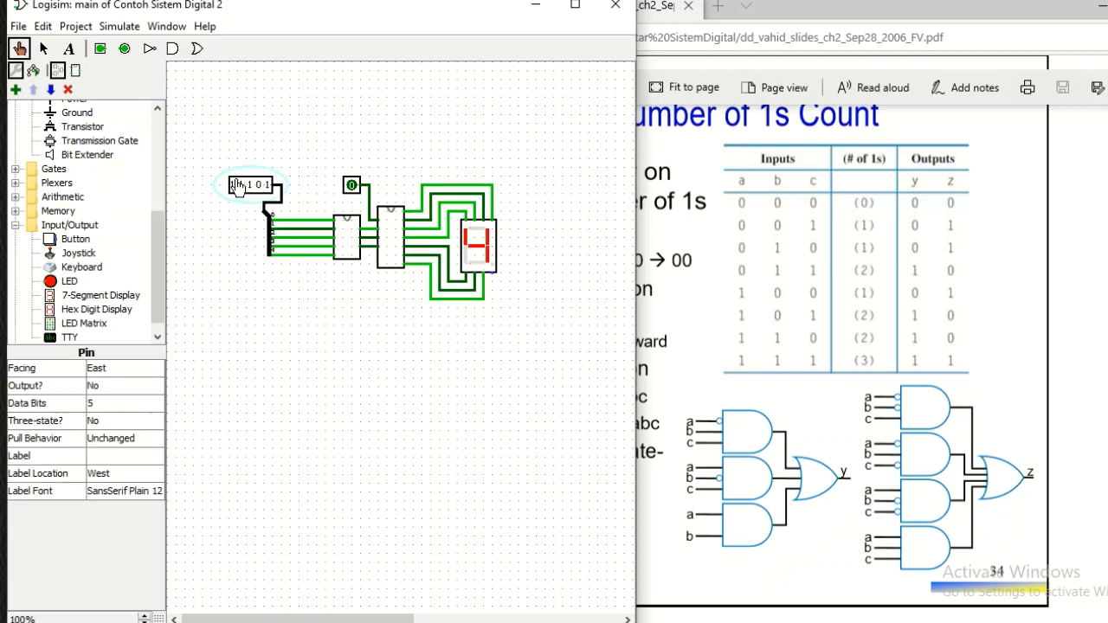
{"action": "left_click", "coordinate": [232, 185]}
{"action": "left_click", "coordinate": [241, 185]}
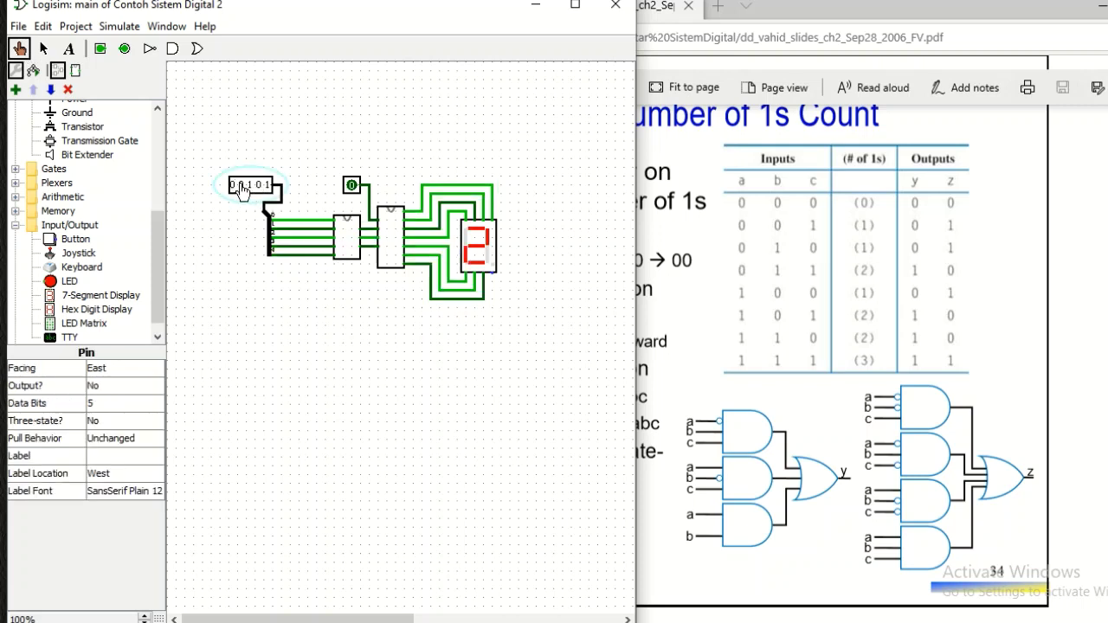
{"action": "left_click", "coordinate": [260, 186]}
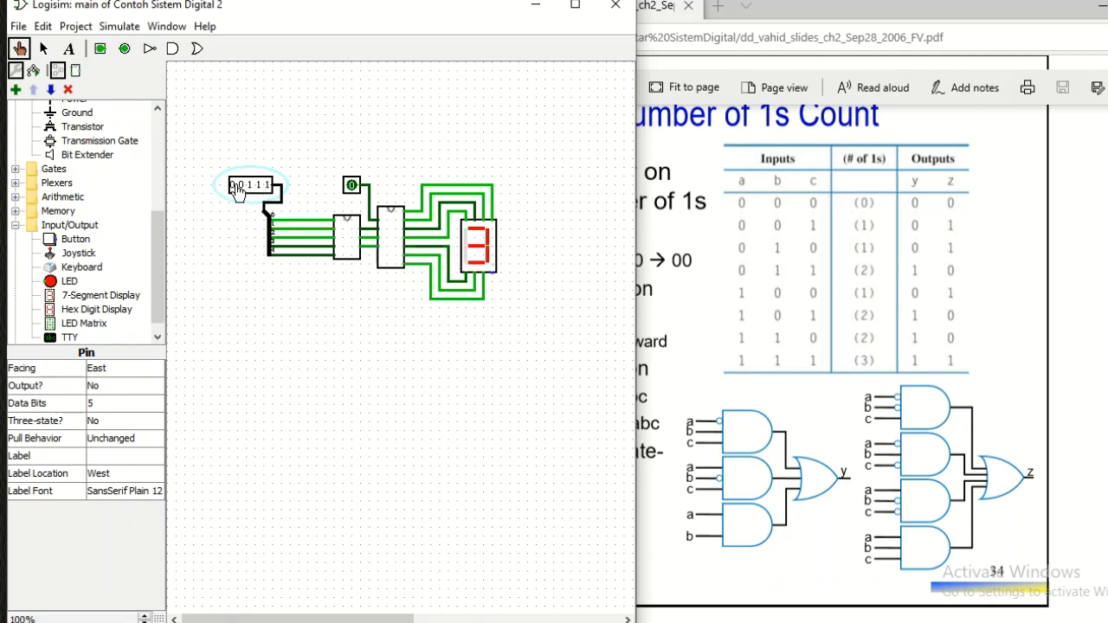
{"action": "left_click", "coordinate": [234, 186]}
{"action": "left_click", "coordinate": [268, 185]}
Step: Switch to the PDF slide on the Number of 1s Count example to review it, and return to the Logisim circuit
{"action": "left_click", "coordinate": [846, 22]}
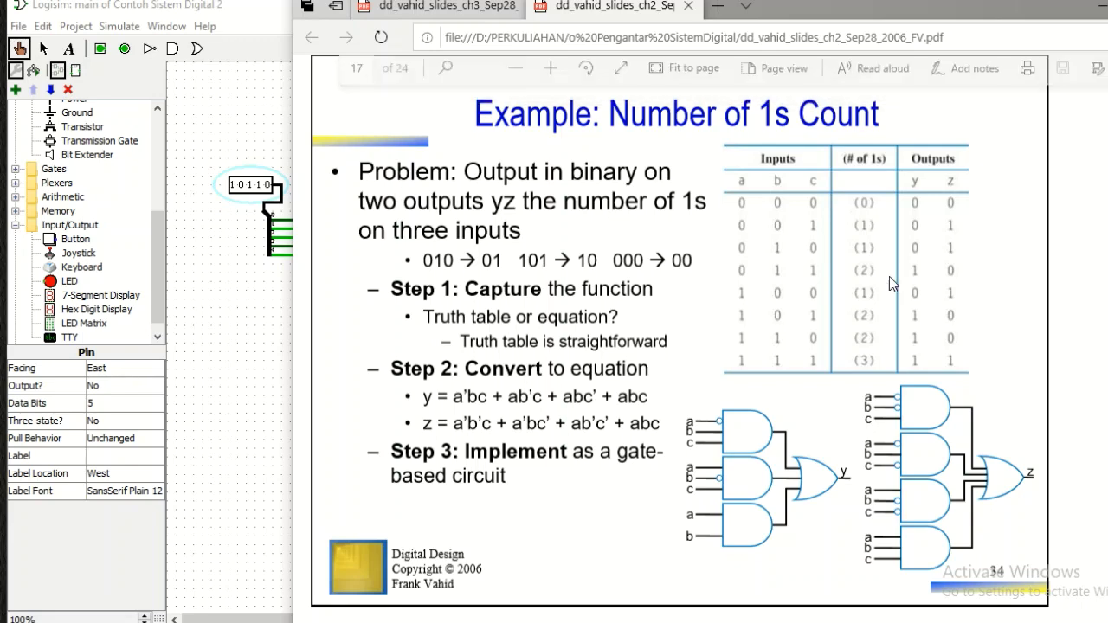
{"action": "left_click", "coordinate": [264, 48]}
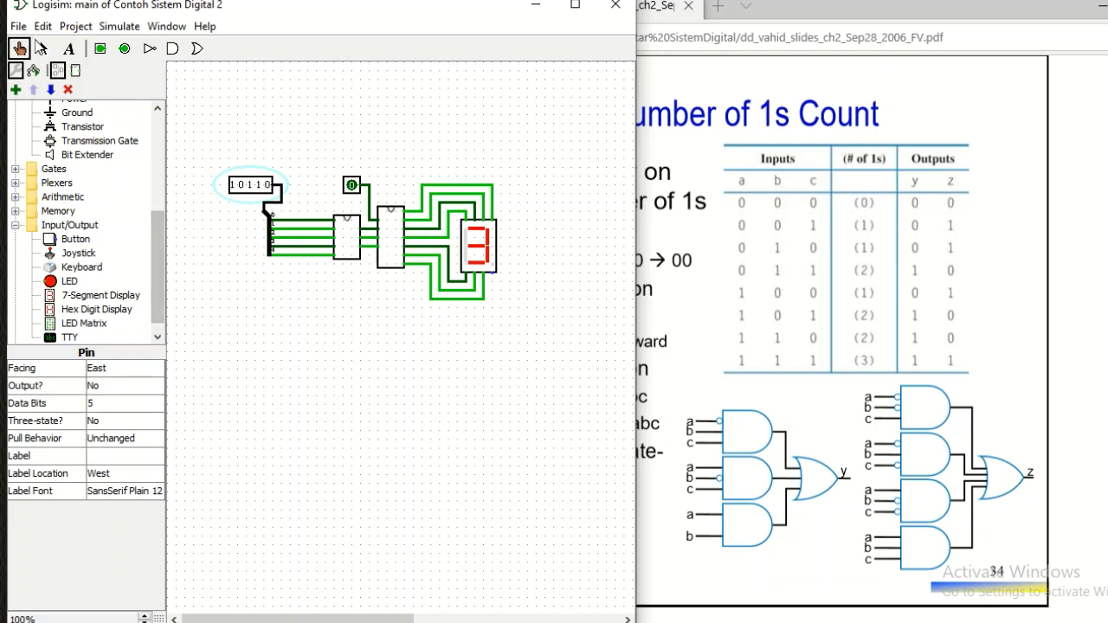
Step: Open the hitungBit1 subcircuit's layout and bring up the project commands for it
{"action": "left_click", "coordinate": [42, 49]}
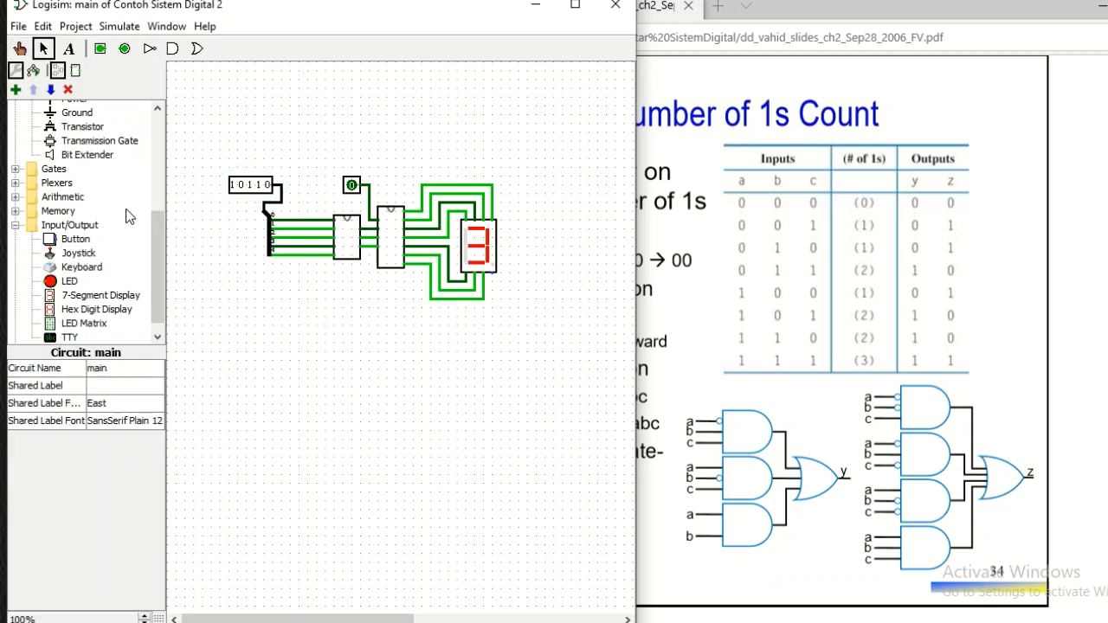
{"action": "scroll", "coordinate": [154, 199], "scroll_direction": "up", "scroll_amount": 5}
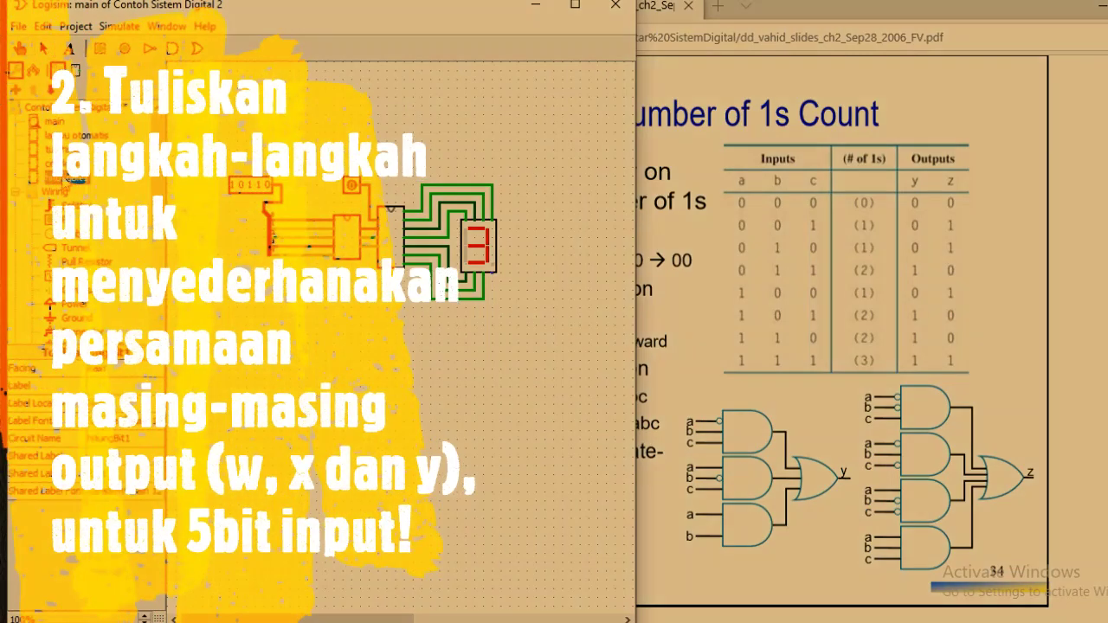
{"action": "double_click", "coordinate": [66, 178]}
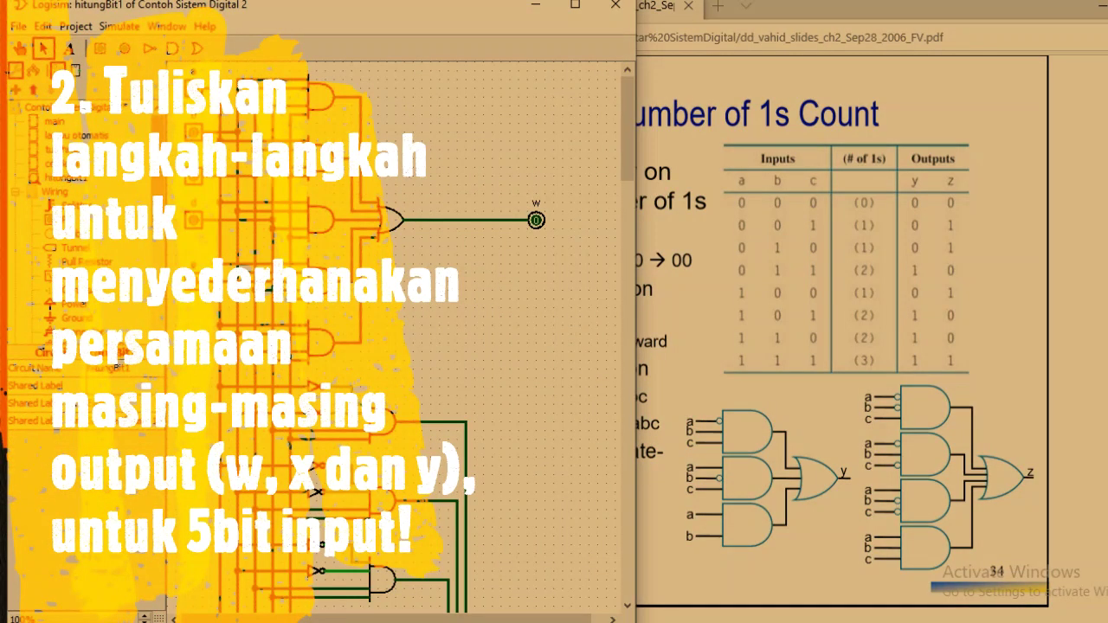
{"action": "left_click", "coordinate": [82, 30]}
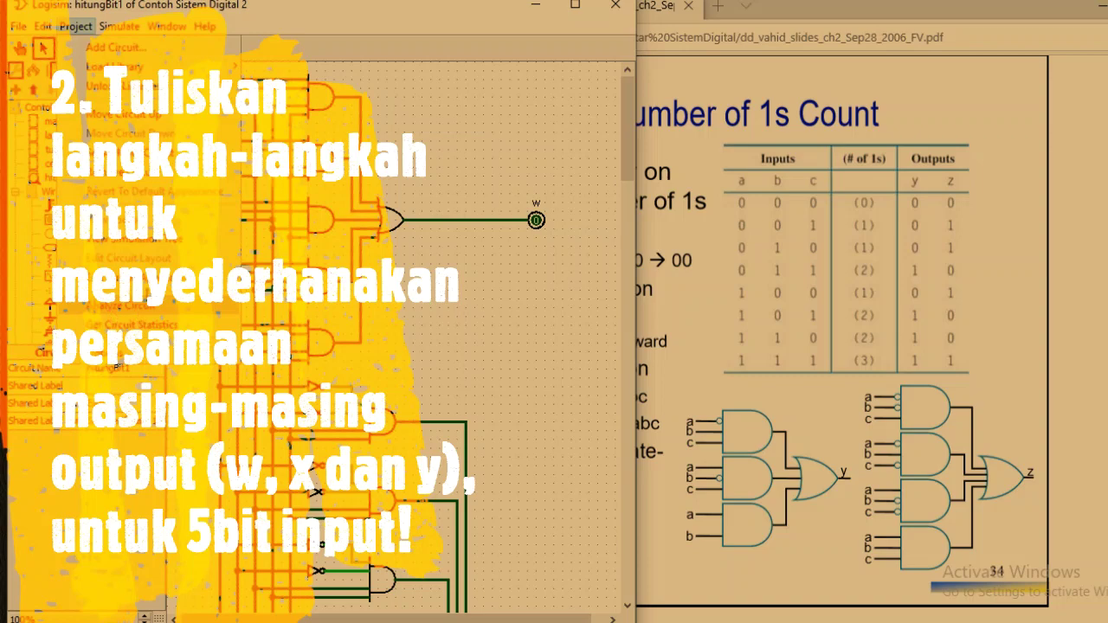